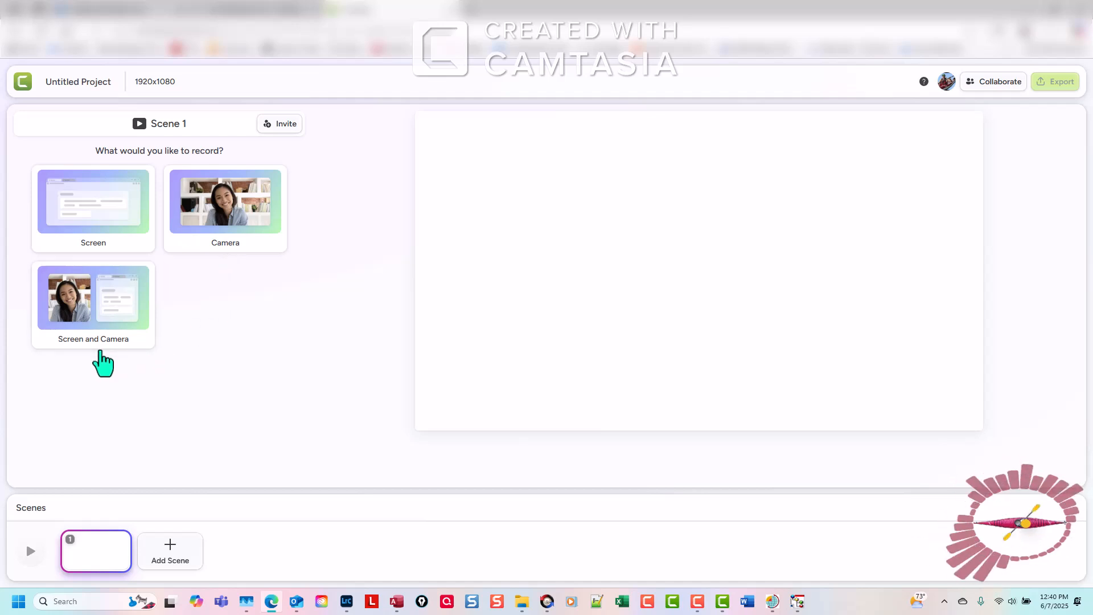
# - Begin a screen-only recording for Scene 1 and look through the browser tab, window and entire-screen sharing sources
pyautogui.click(109, 210)
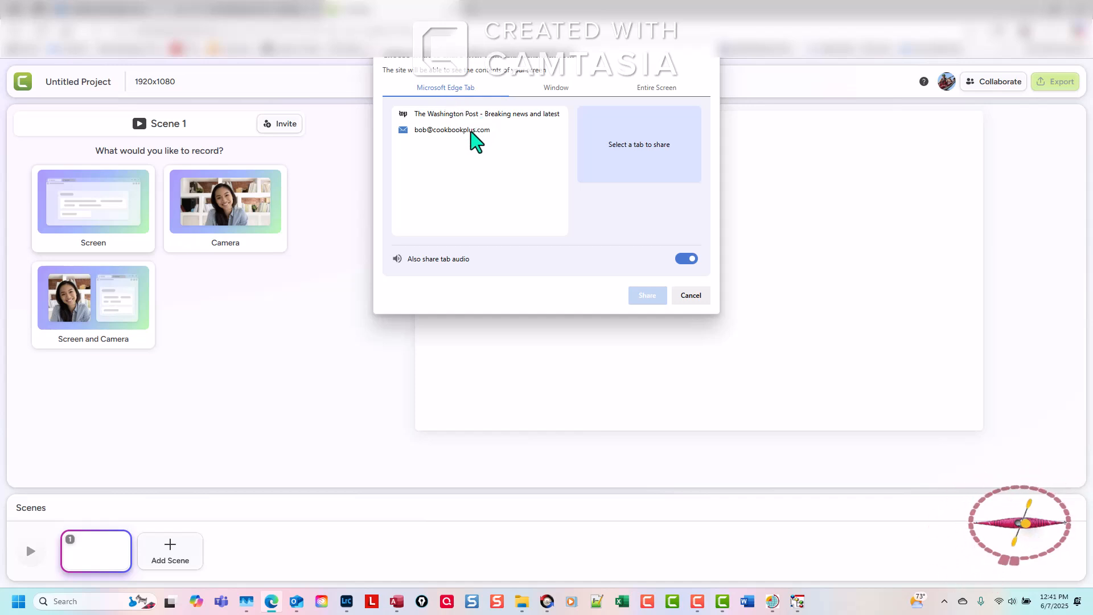
pyautogui.click(556, 89)
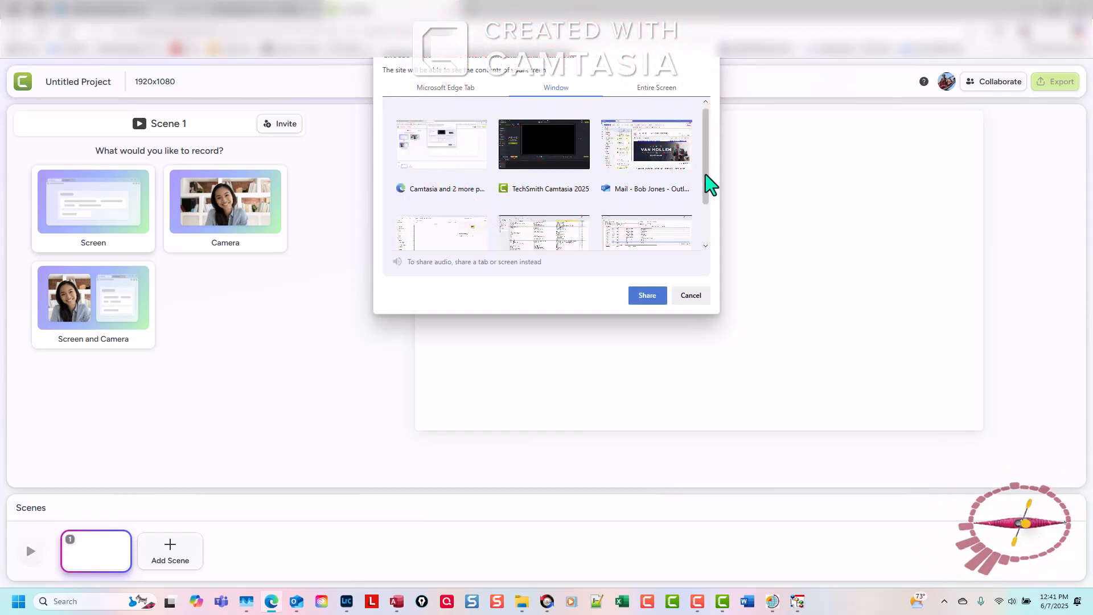
pyautogui.moveTo(710, 191); pyautogui.dragTo(725, 152)
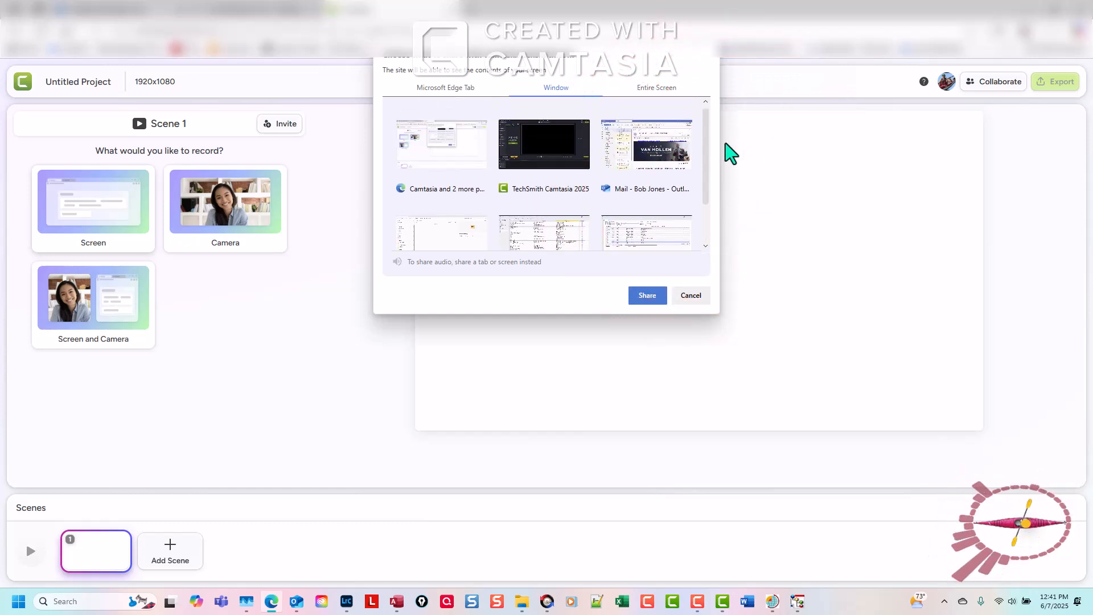
pyautogui.click(659, 91)
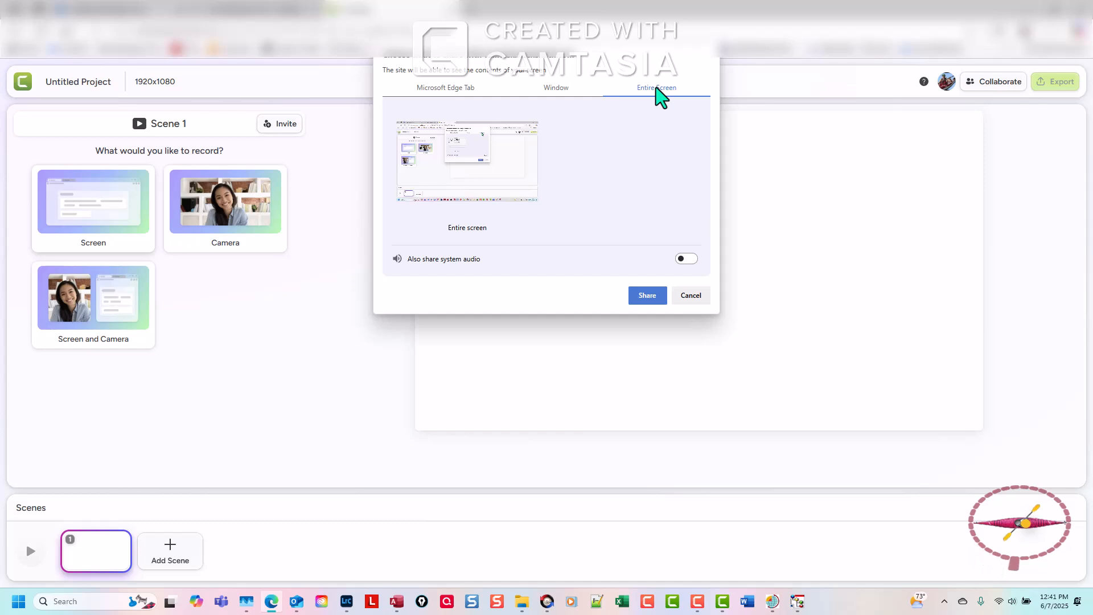
pyautogui.click(450, 160)
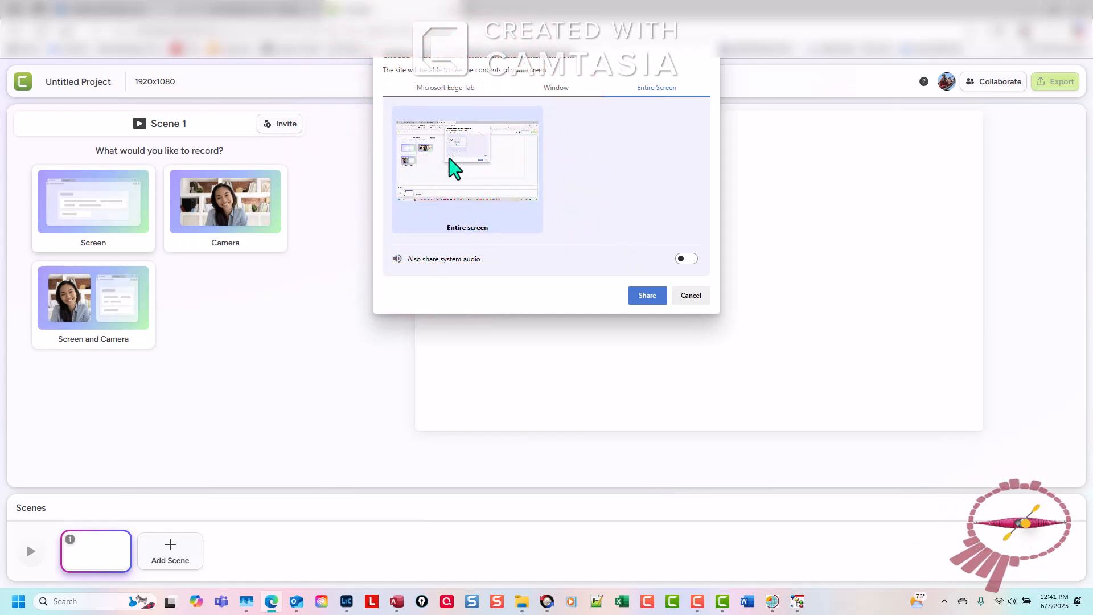
pyautogui.click(455, 88)
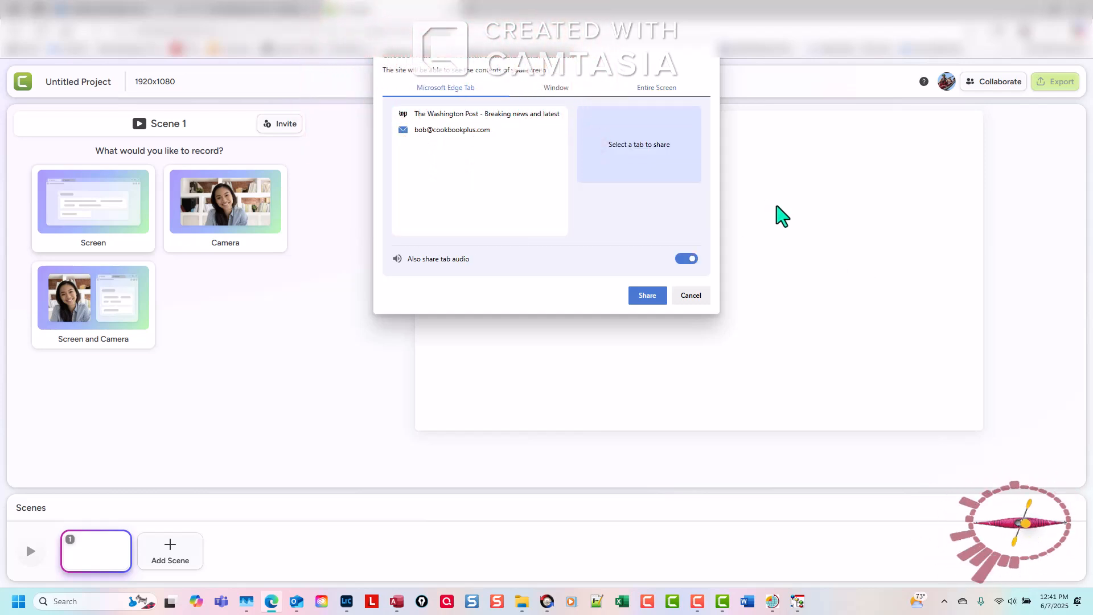
# - Share The Washington Post browser tab with its tab audio included
pyautogui.click(468, 117)
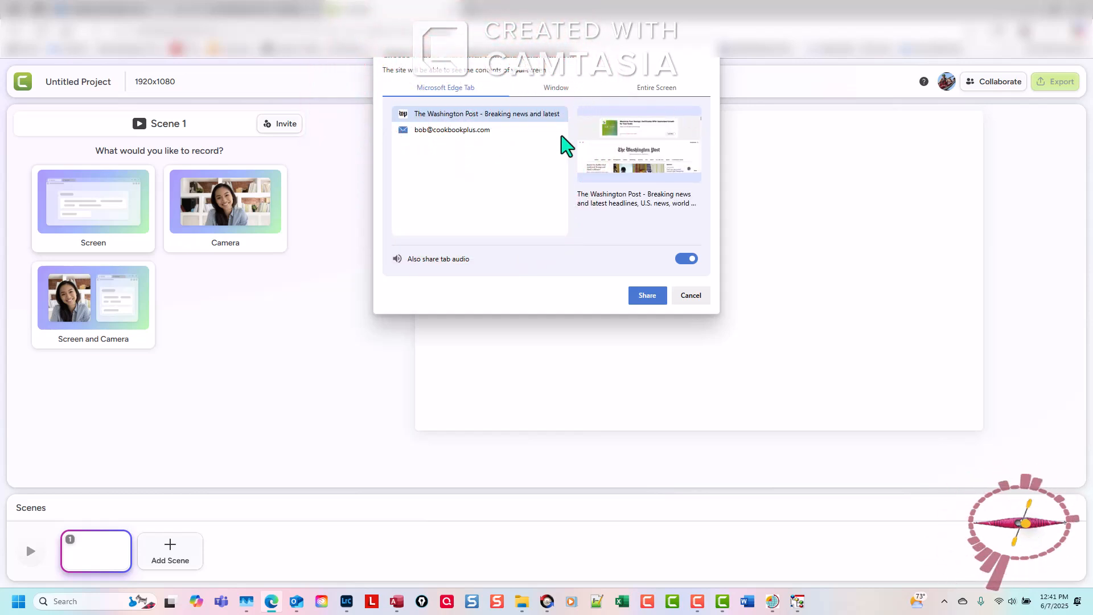
pyautogui.click(677, 261)
pyautogui.click(691, 261)
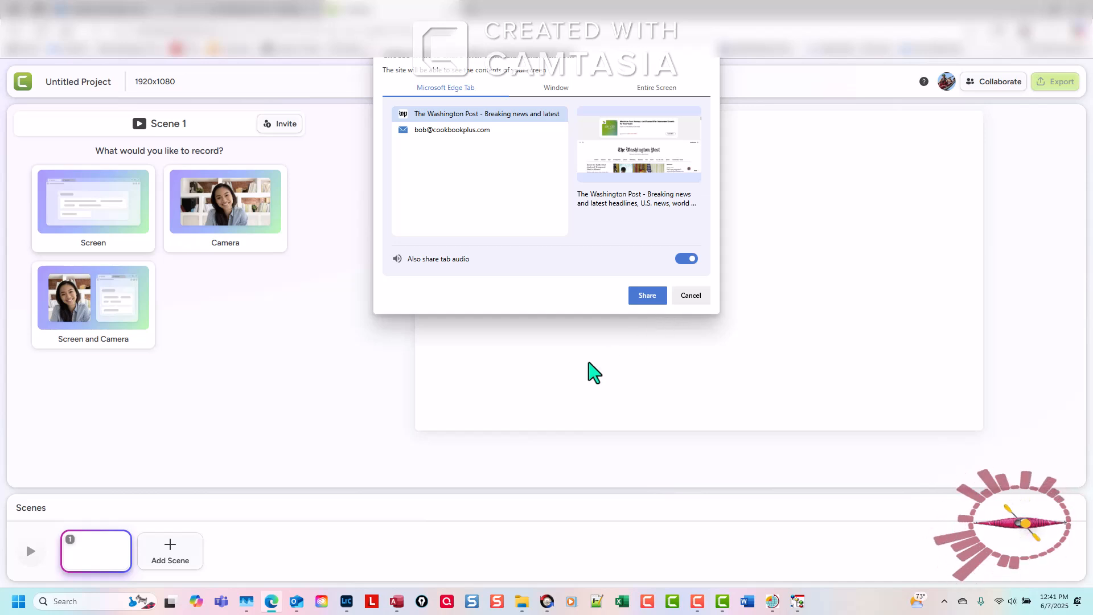
pyautogui.click(647, 296)
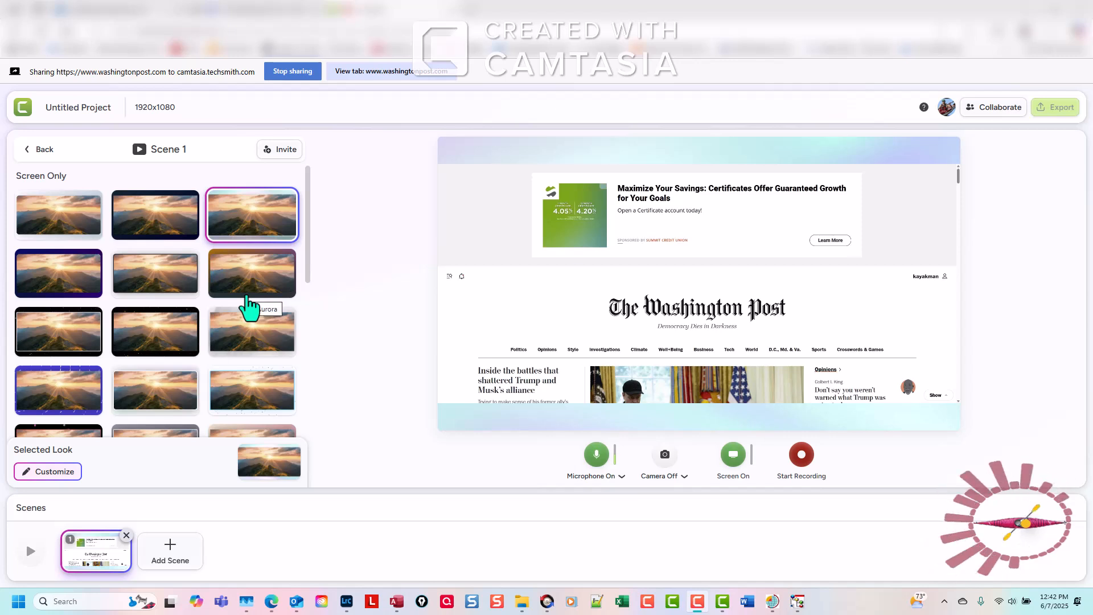
# - Apply the white dotted-background look with the dark frame and remove its Border, Corner Rounding and Drop Shadow effects
pyautogui.click(157, 280)
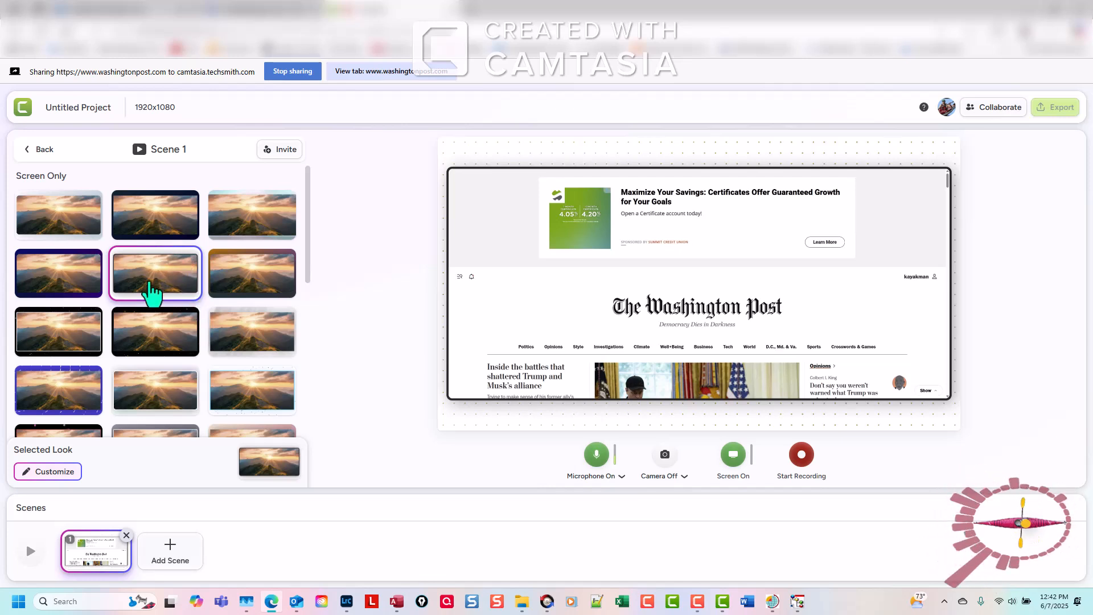
pyautogui.click(52, 475)
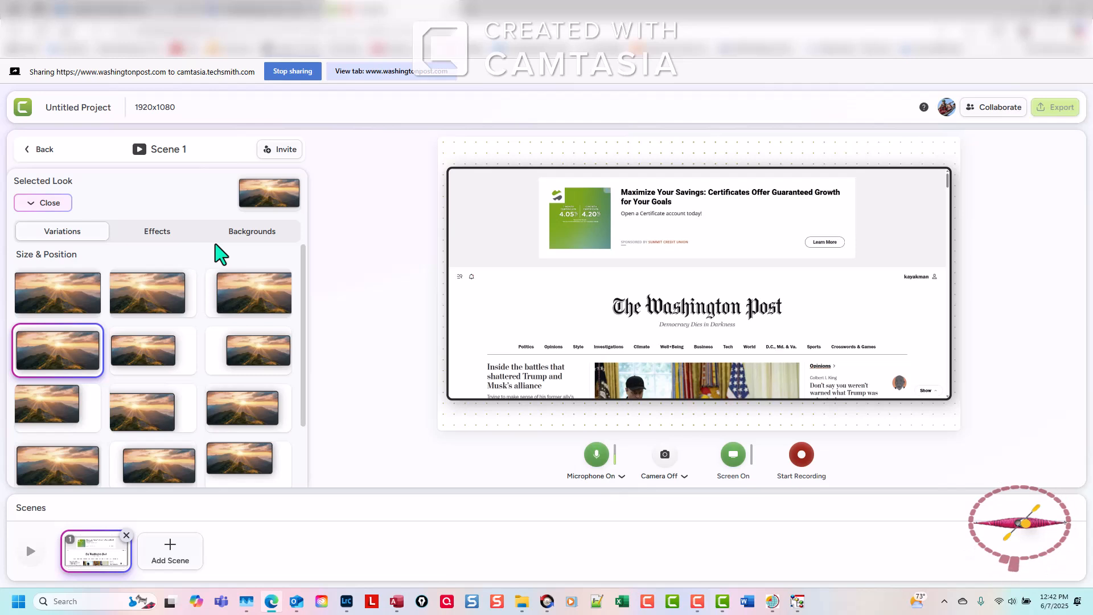
pyautogui.click(128, 234)
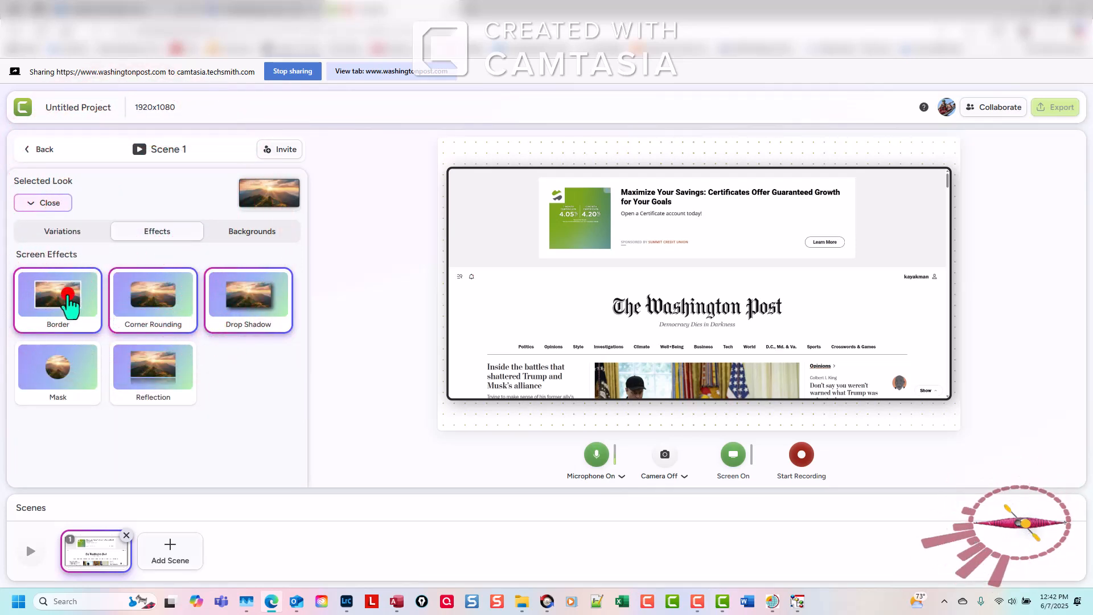
pyautogui.click(68, 293)
pyautogui.click(161, 303)
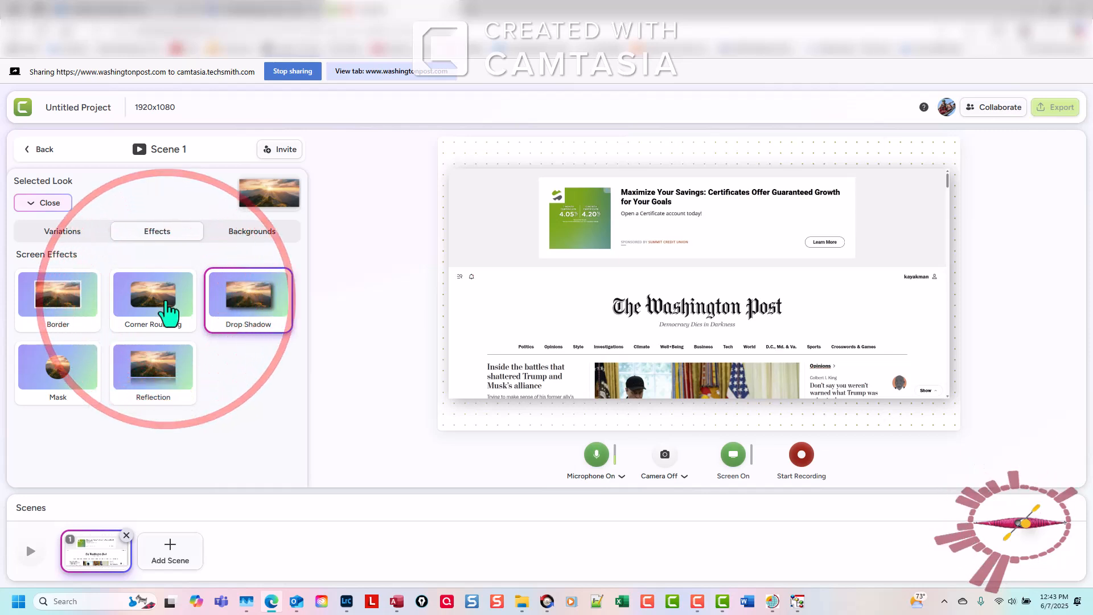
pyautogui.click(244, 300)
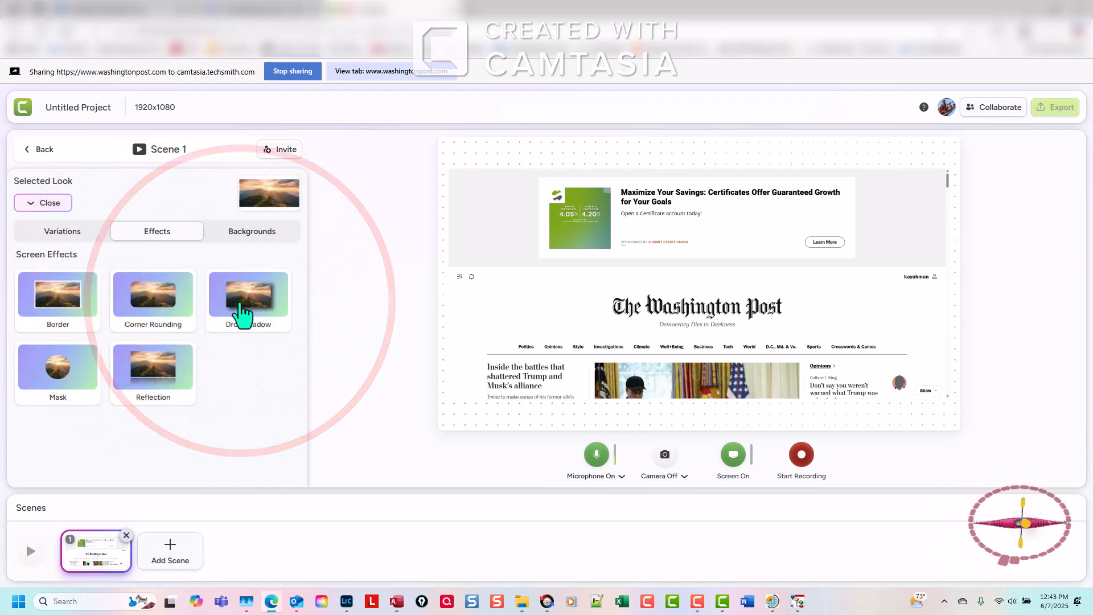
pyautogui.click(49, 203)
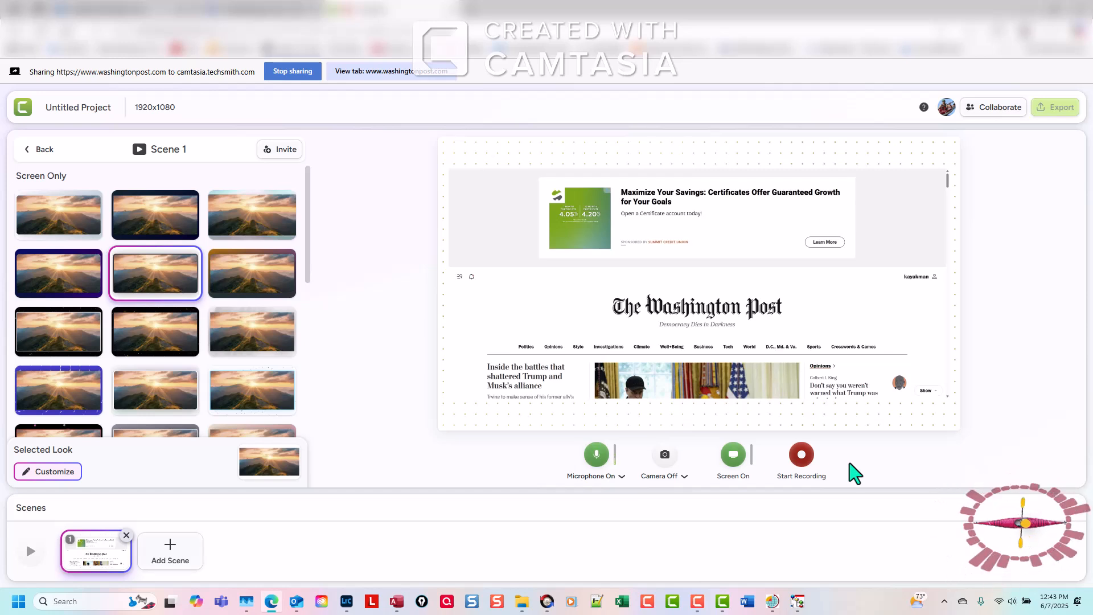
# - Start the scene recording and switch to the shared Washington Post tab
pyautogui.click(801, 458)
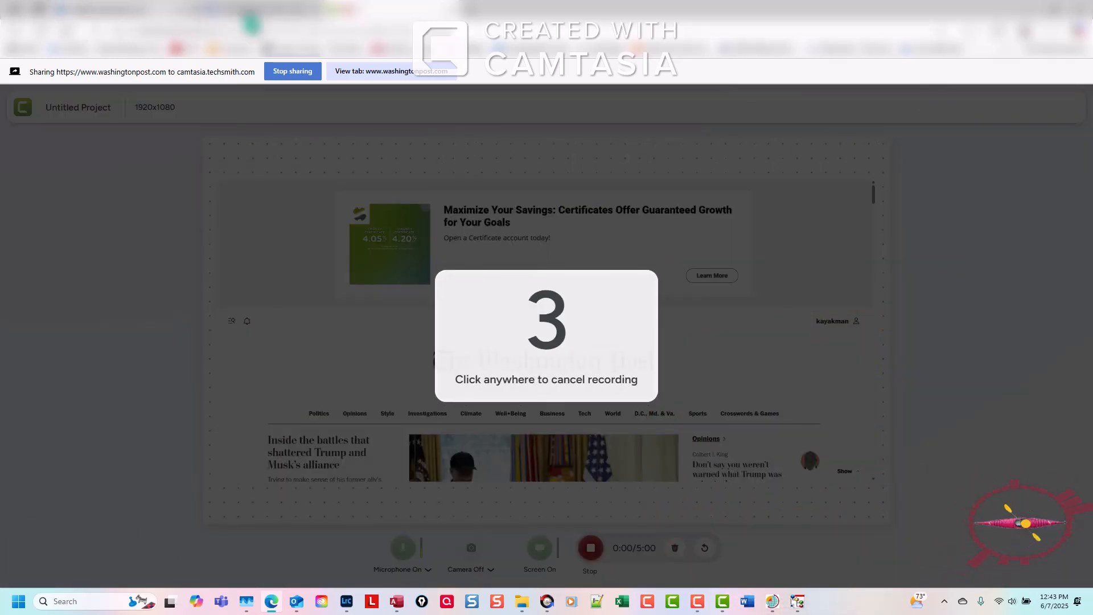
pyautogui.click(276, 18)
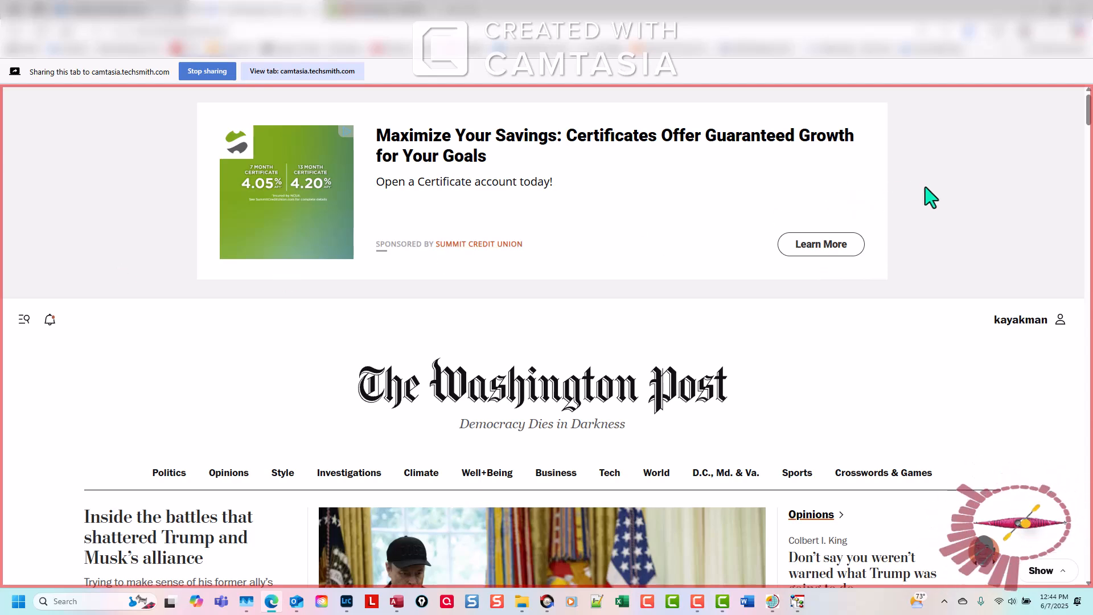
# - View the shared page in full screen, exit full screen and check the Camtasia recording tab
pyautogui.press('F11')
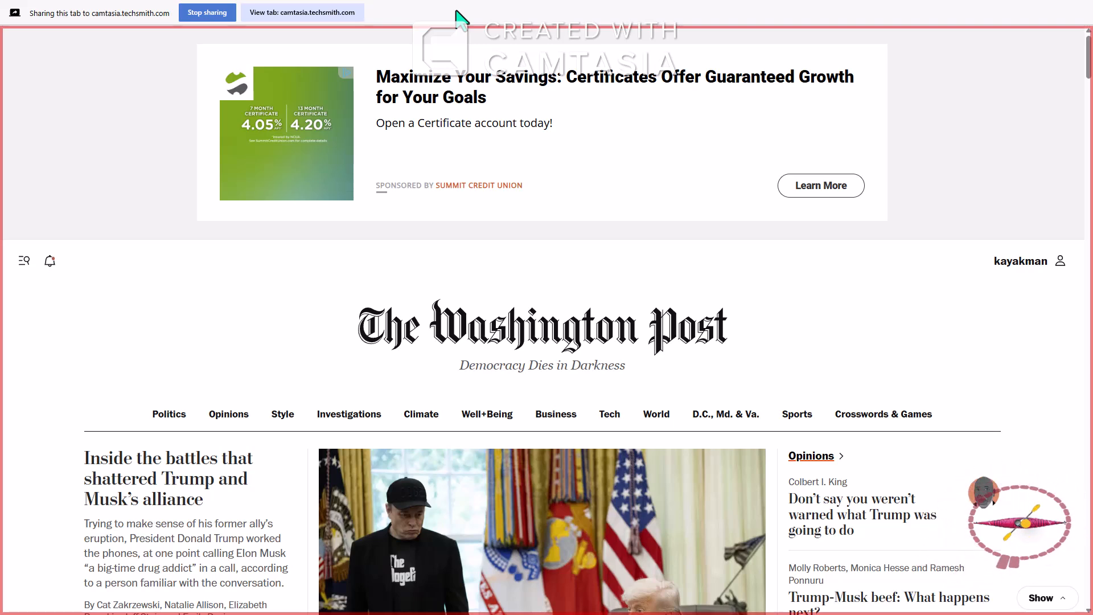
pyautogui.press('F11')
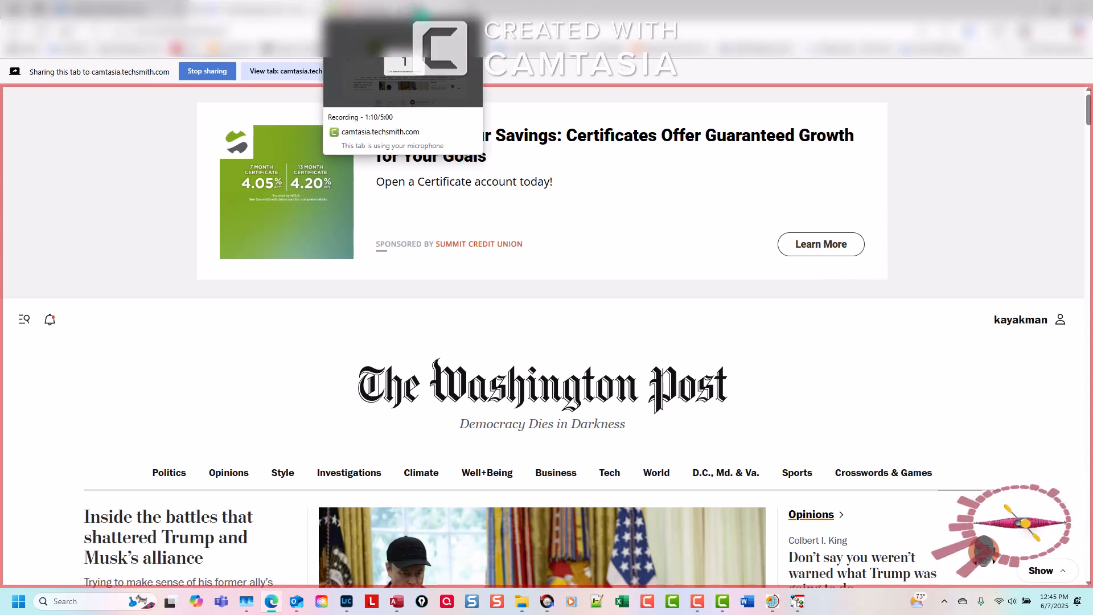
pyautogui.click(398, 9)
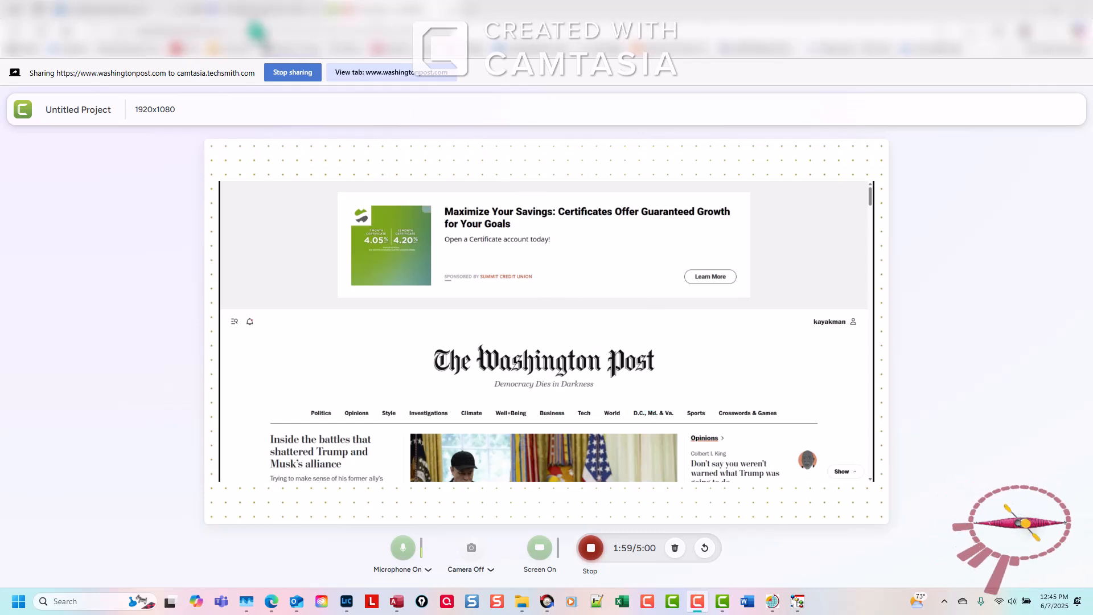
# - Record scrolling the shared Washington Post page, open the NASA and Pentagon SpaceX alternatives article in a new tab and scroll through it
pyautogui.click(255, 12)
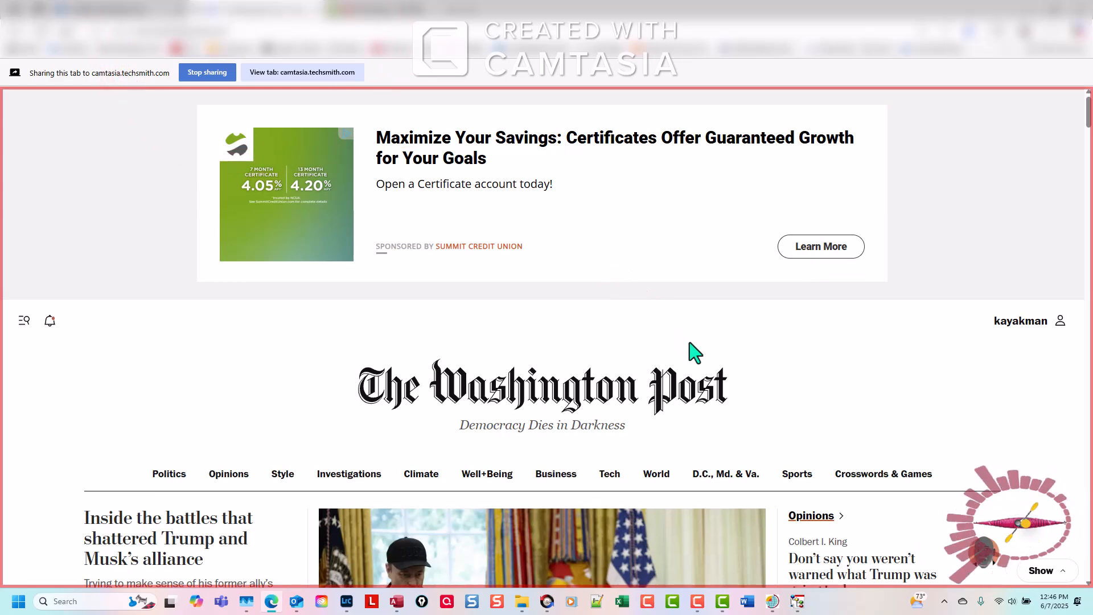
pyautogui.scroll(-10, 724, 393)
pyautogui.scroll(-2, 725, 379)
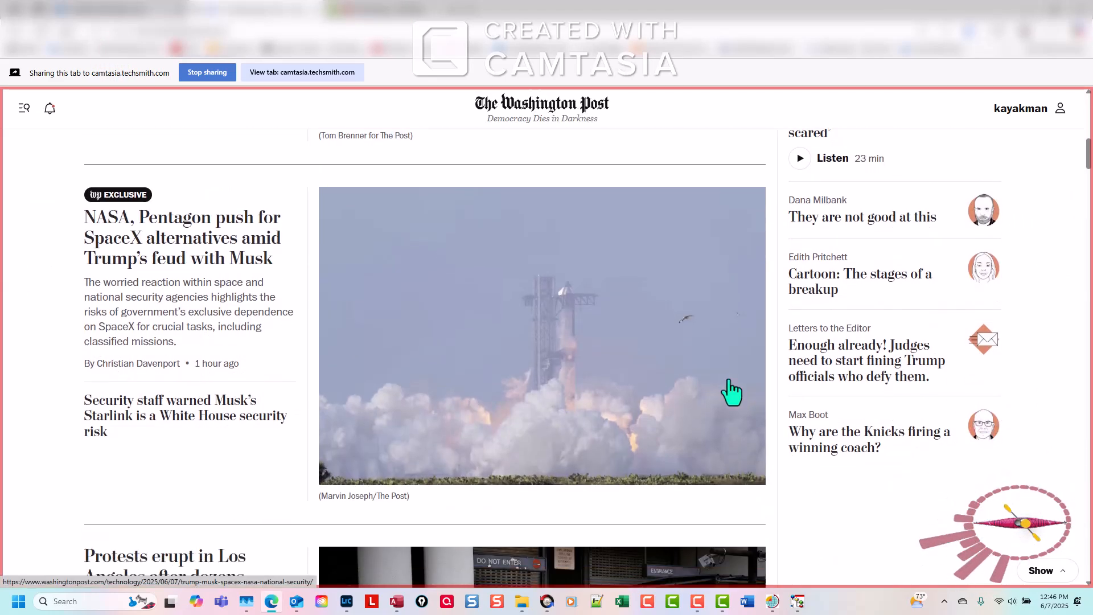
pyautogui.click(212, 234)
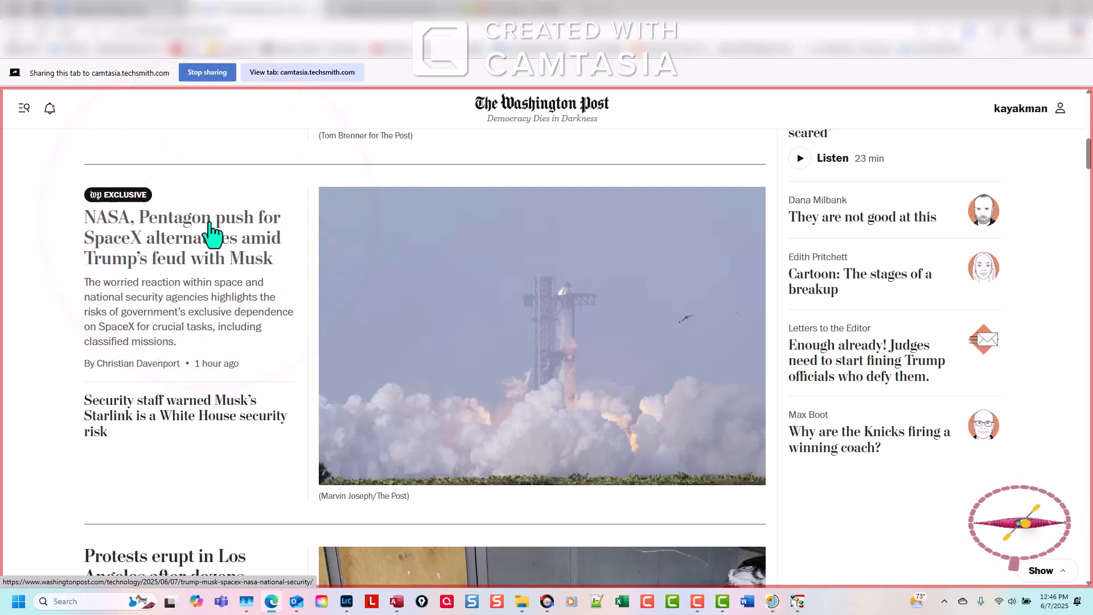
pyautogui.click(389, 9)
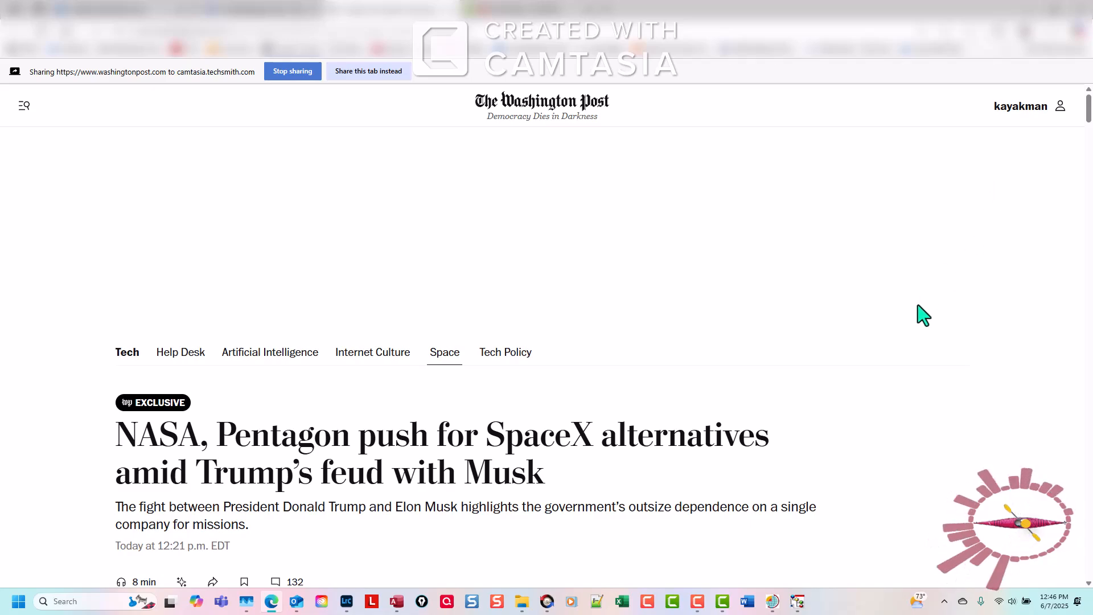
pyautogui.scroll(-1, 922, 315)
pyautogui.scroll(-5, 922, 315)
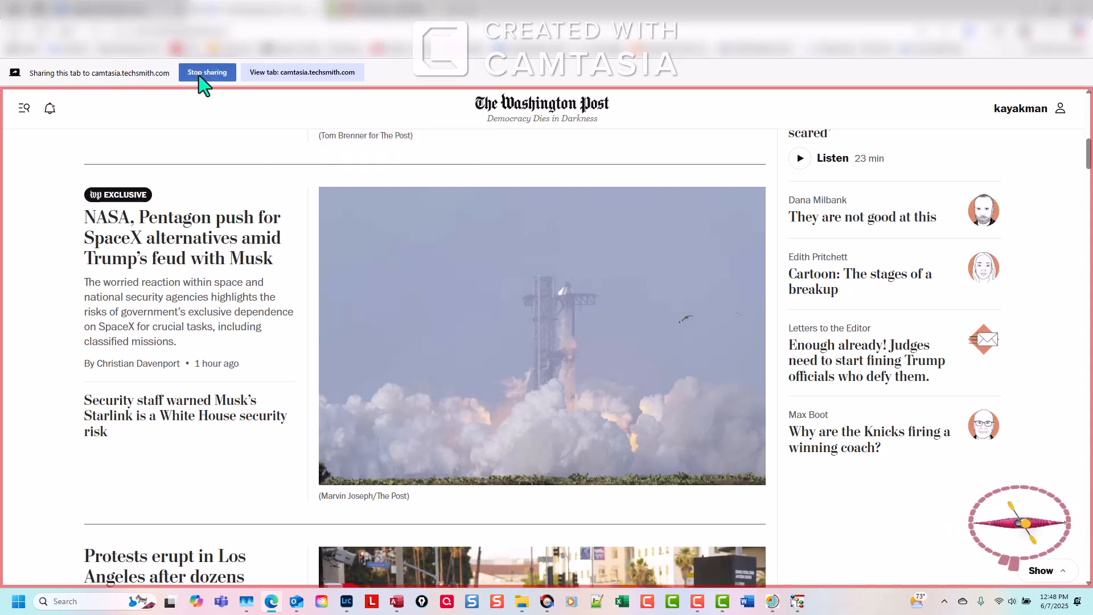
# - Return to the Camtasia recording tab and stop the recording
pyautogui.click(366, 10)
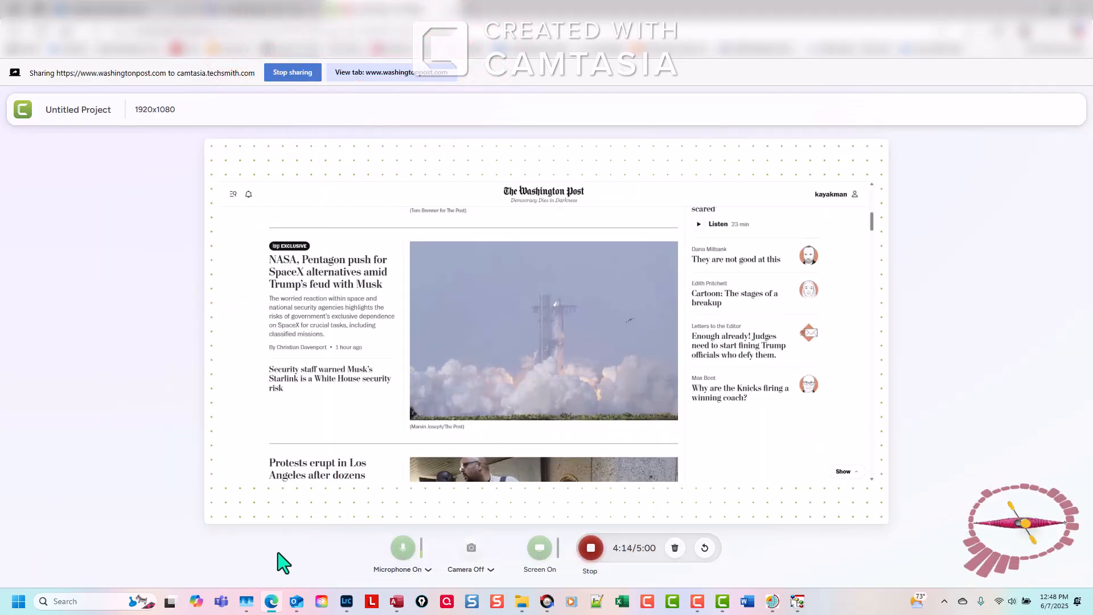
pyautogui.click(590, 549)
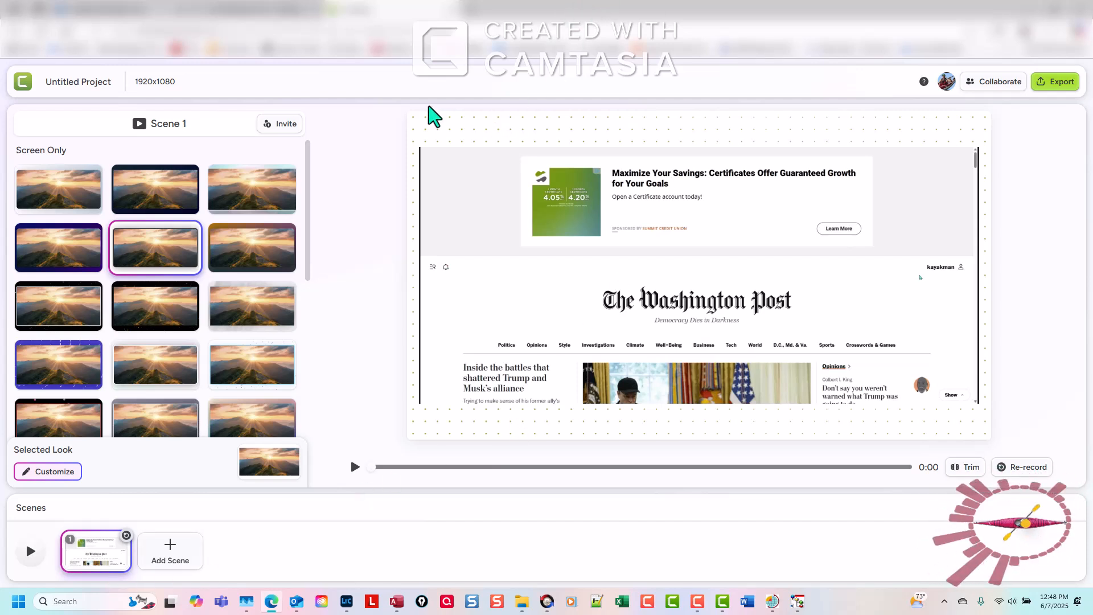
# - Play back the beginning of the recorded scene and pause it at about 0:10
pyautogui.click(378, 468)
pyautogui.moveTo(379, 468)
pyautogui.mouseDown()
pyautogui.moveTo(896, 476)
pyautogui.moveTo(375, 482)
pyautogui.mouseUp()
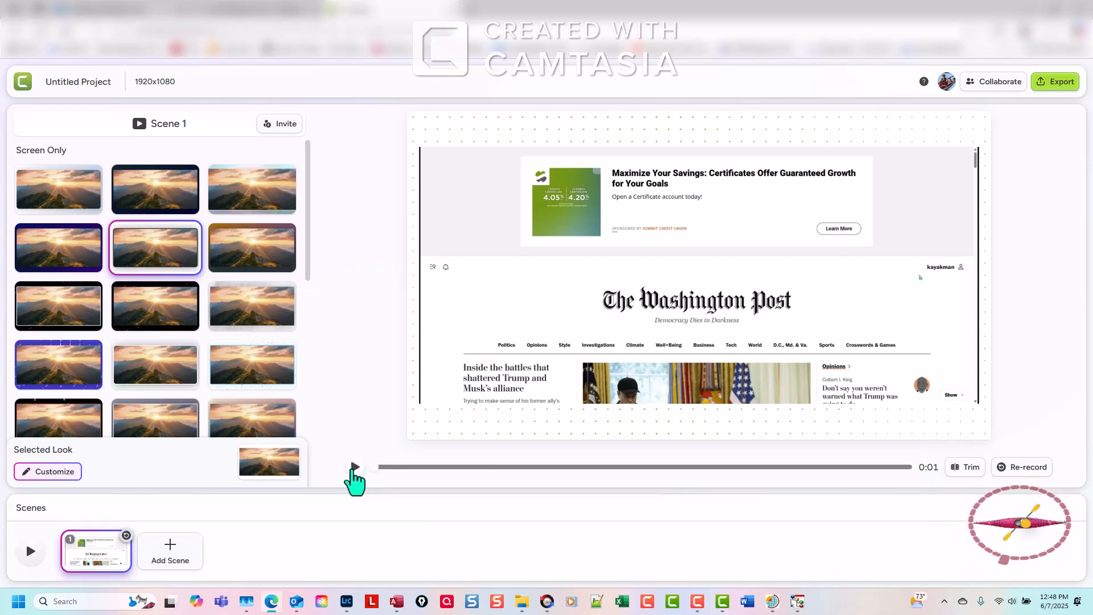
pyautogui.click(355, 467)
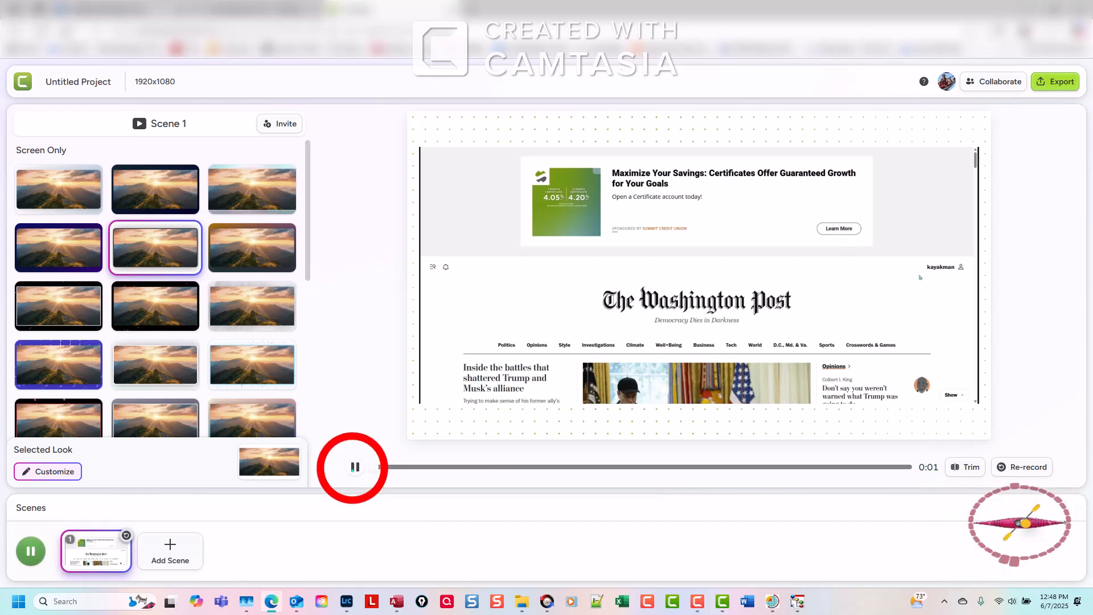
pyautogui.click(355, 467)
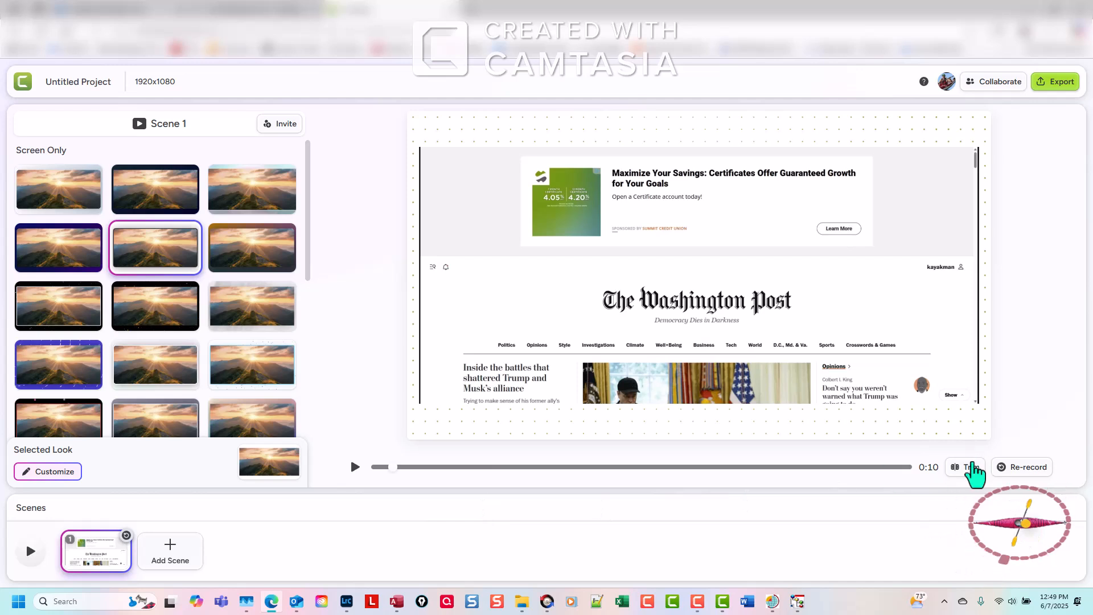
# - Trim the start of the recording to about 1:03, keep its end, and return the playhead to the beginning
pyautogui.click(977, 471)
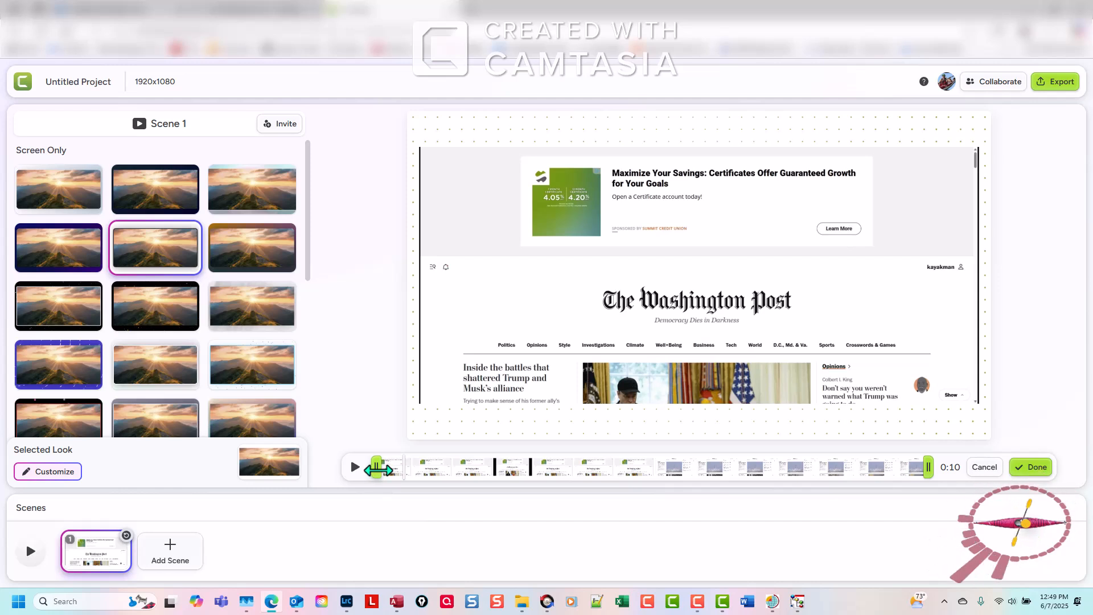
pyautogui.moveTo(376, 467); pyautogui.dragTo(509, 478)
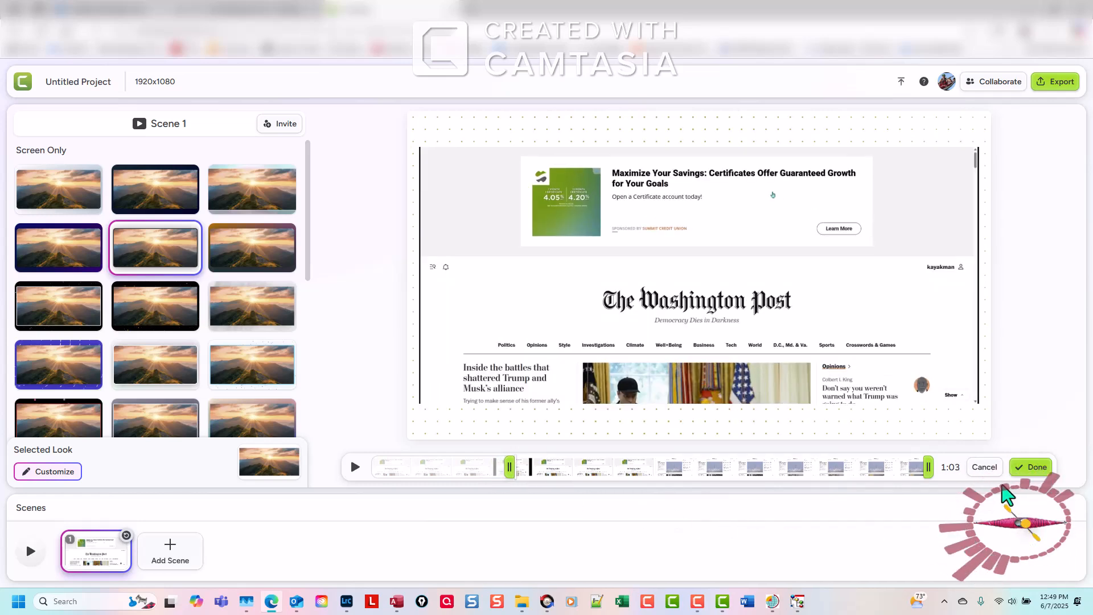
pyautogui.moveTo(929, 470)
pyautogui.mouseDown()
pyautogui.moveTo(875, 468)
pyautogui.moveTo(934, 475)
pyautogui.mouseUp()
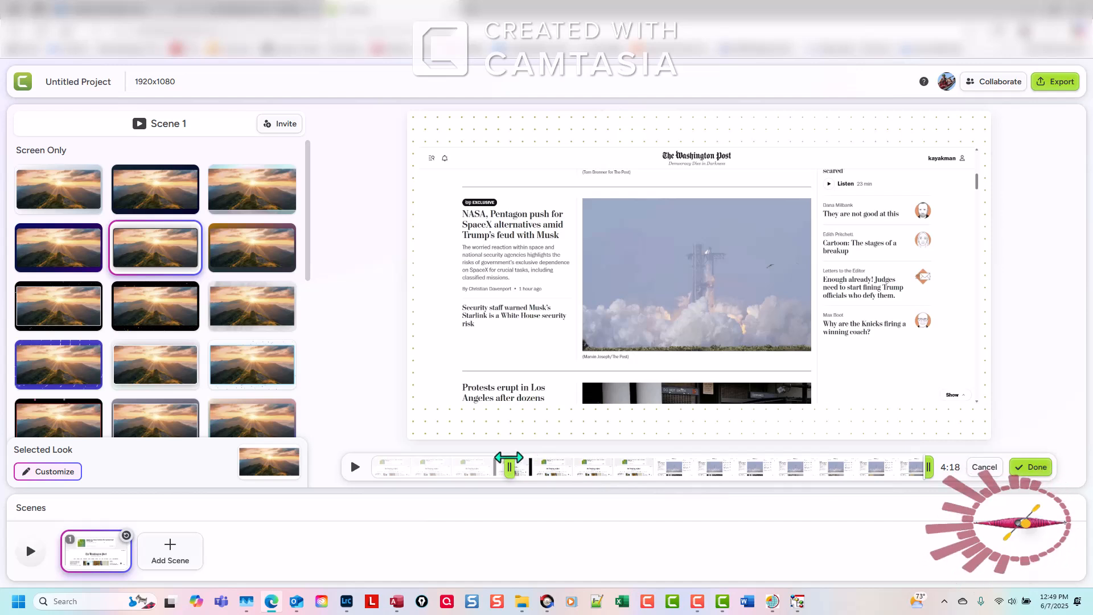
pyautogui.click(1028, 477)
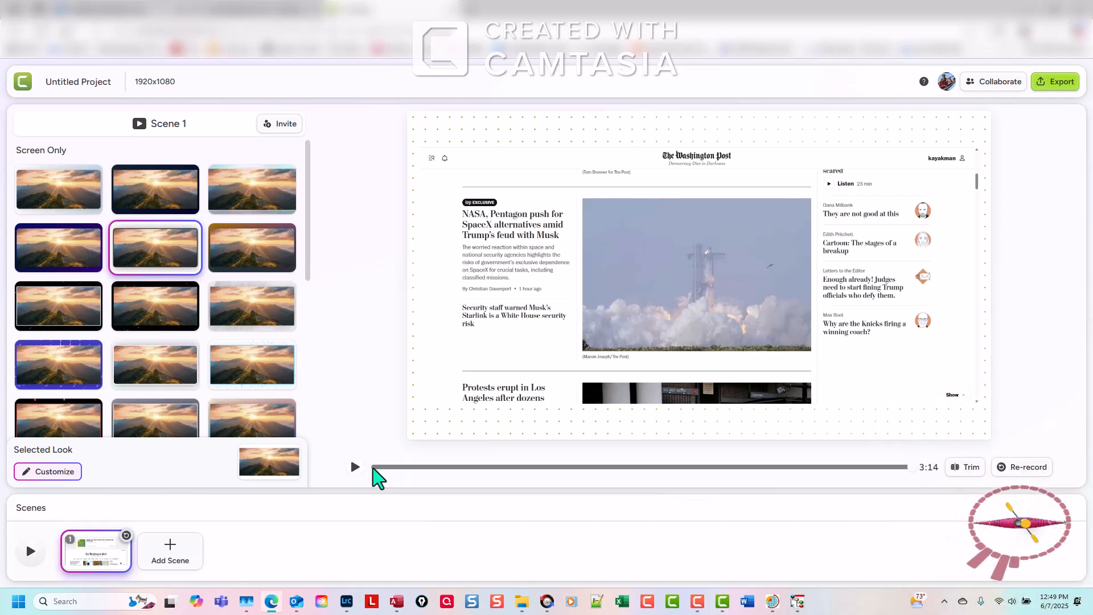
pyautogui.moveTo(371, 467); pyautogui.dragTo(349, 503)
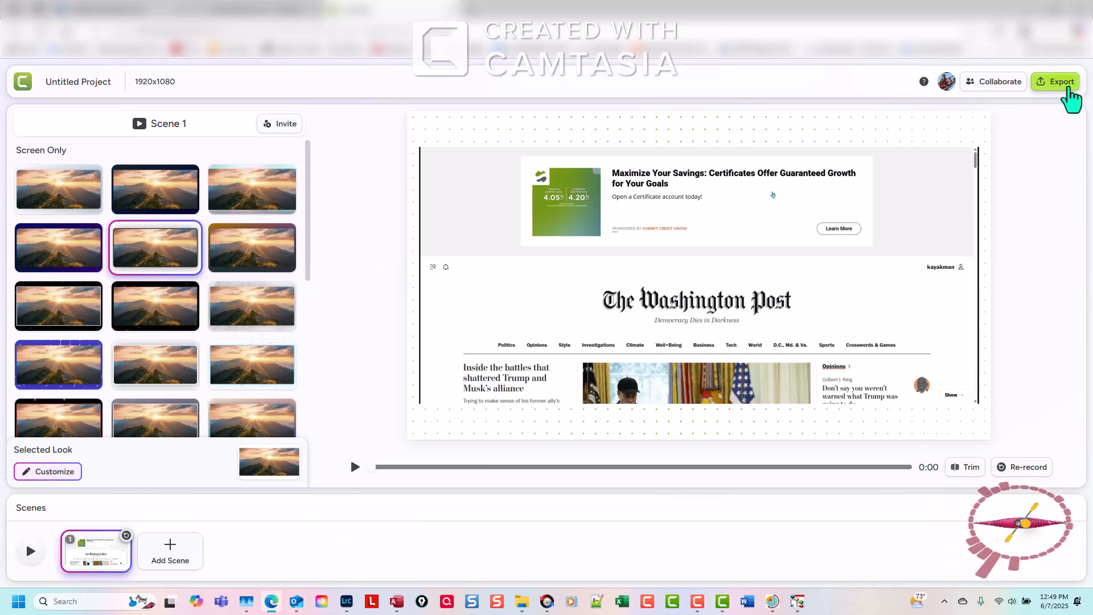
# - Export the trimmed online project to the desktop Camtasia Editor and switch to that editor
pyautogui.click(1067, 88)
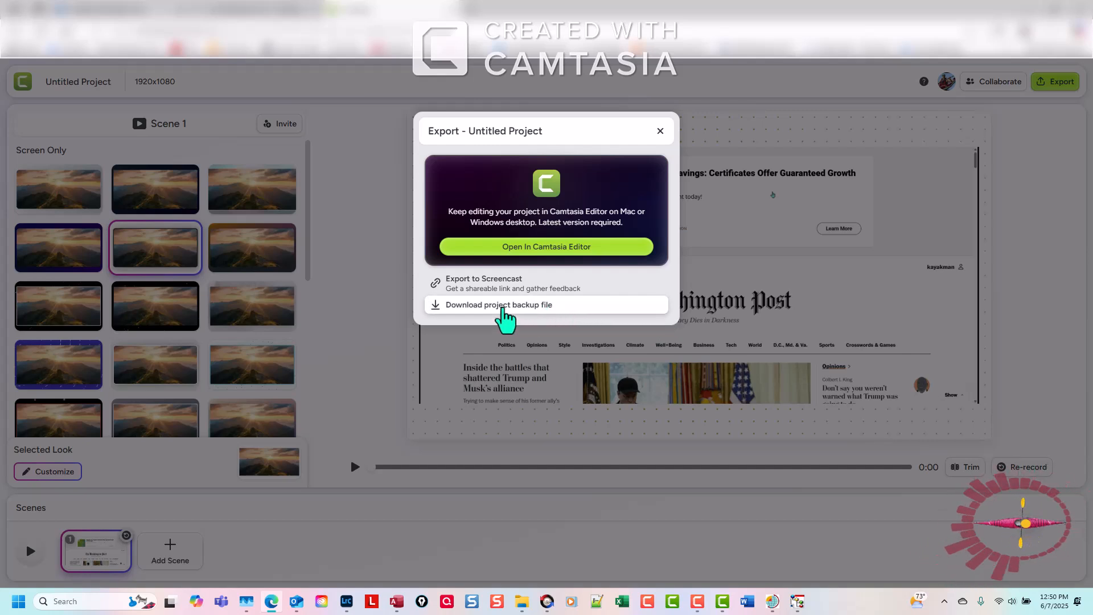
pyautogui.click(572, 251)
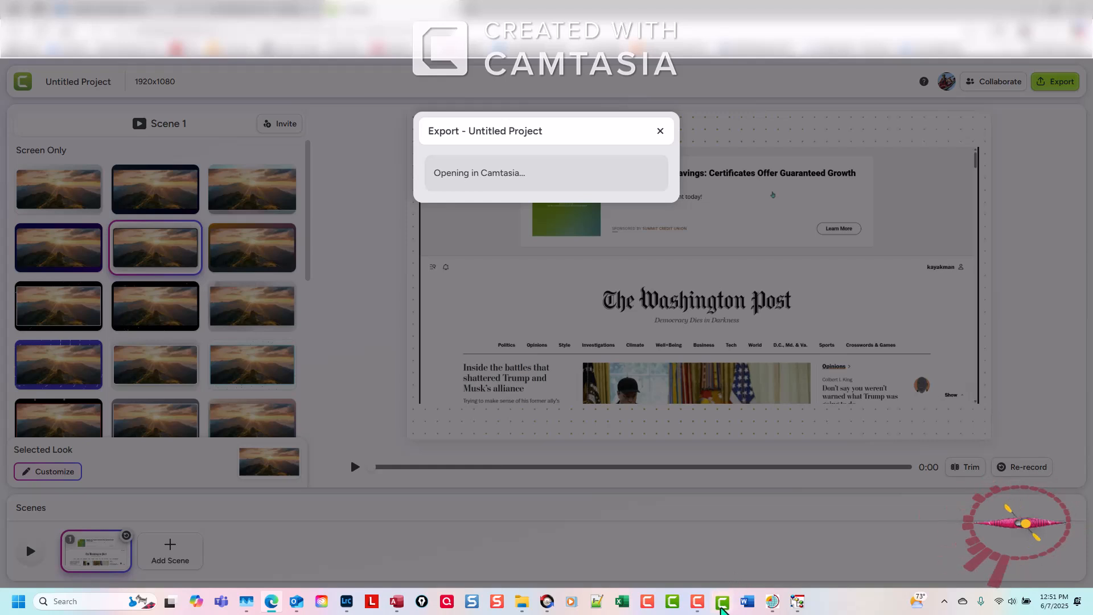
pyautogui.moveTo(722, 608)
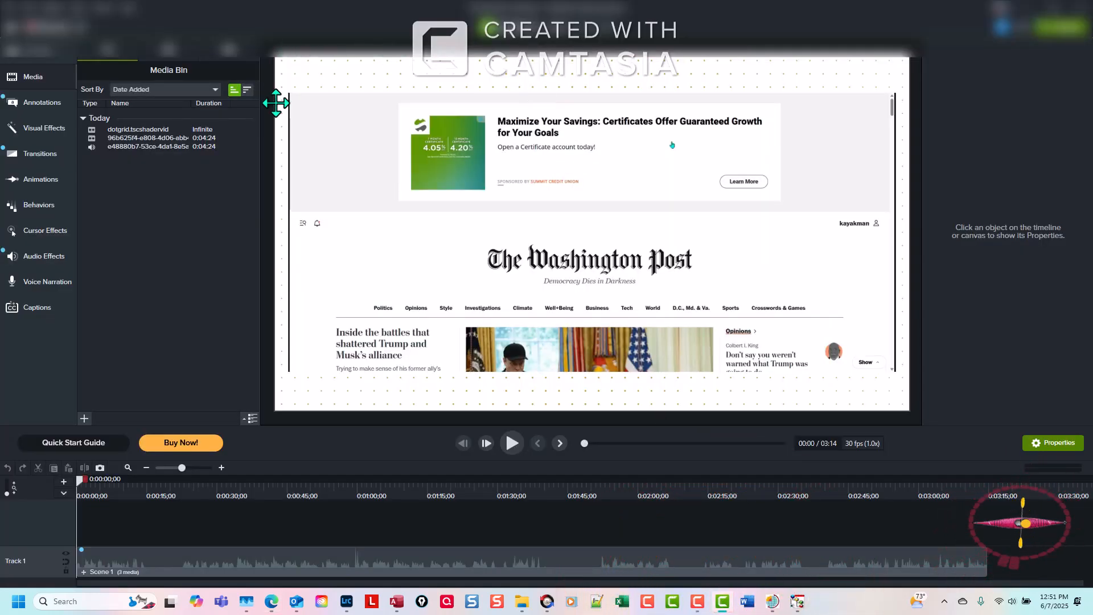
# - Ungroup Scene 1 on the timeline and enlarge the timeline area to show all three tracks
pyautogui.click(284, 559)
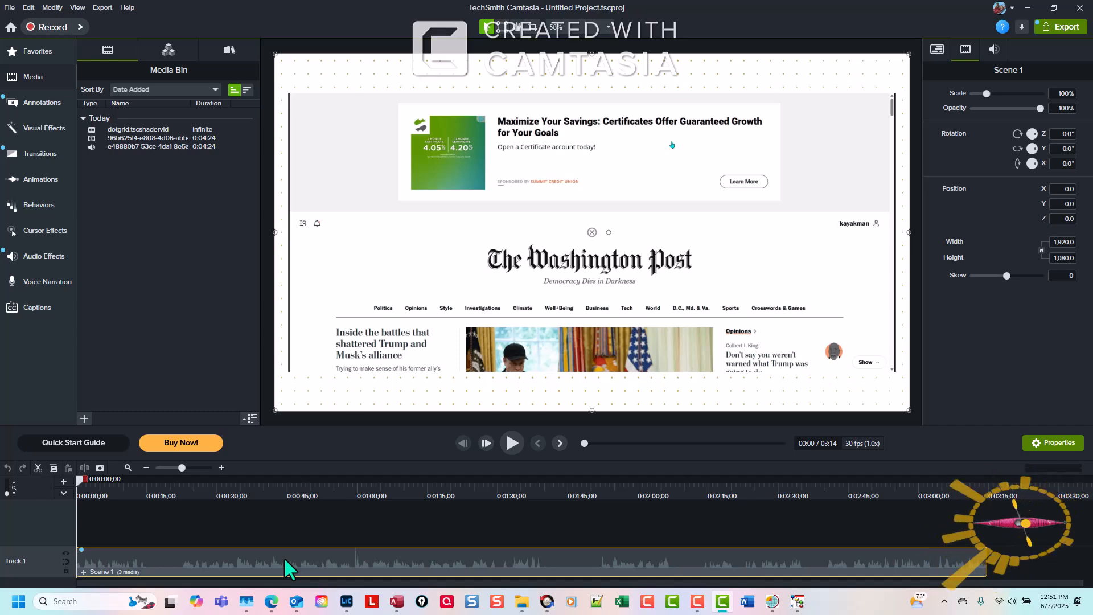
pyautogui.doubleClick(284, 556)
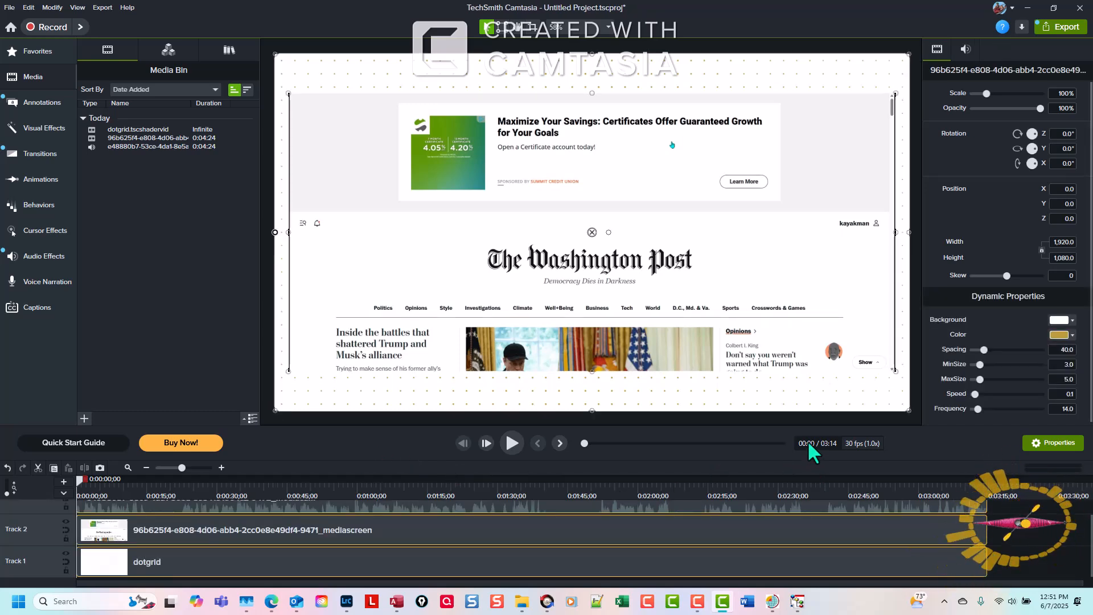
pyautogui.moveTo(770, 427); pyautogui.dragTo(768, 386)
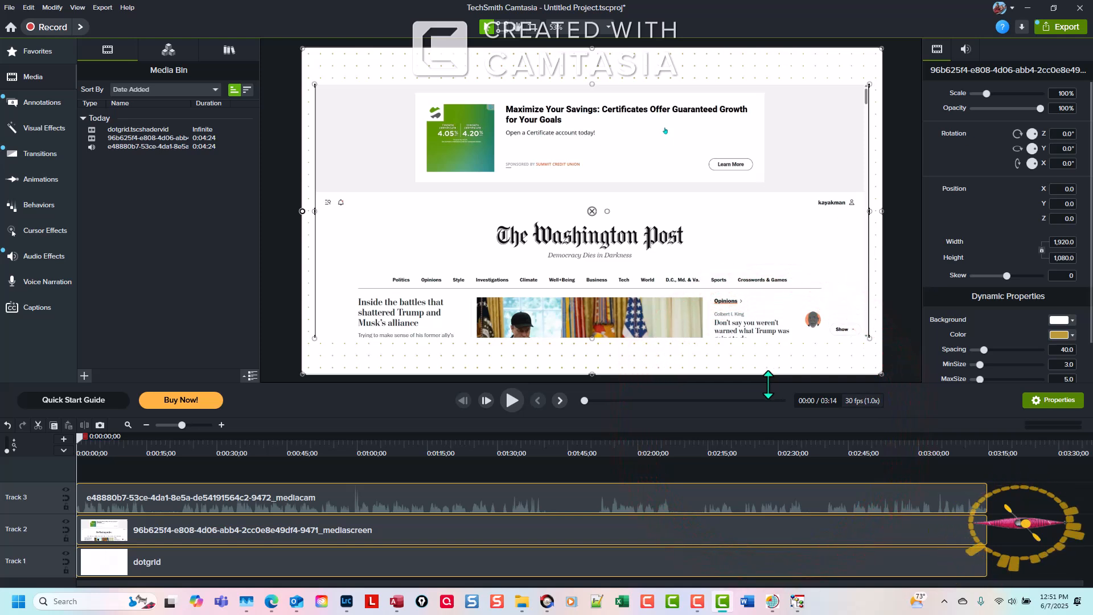
# - Hide Track 2 to isolate the dotgrid background, delete the dotgrid clip from Track 1, and show Track 2 again
pyautogui.click(164, 560)
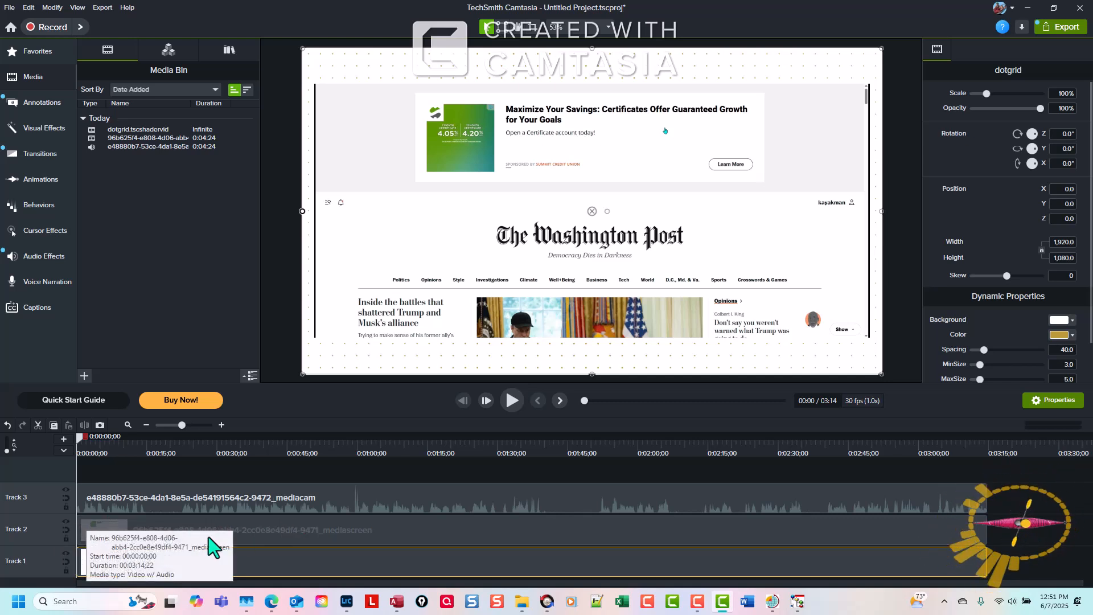
pyautogui.click(66, 522)
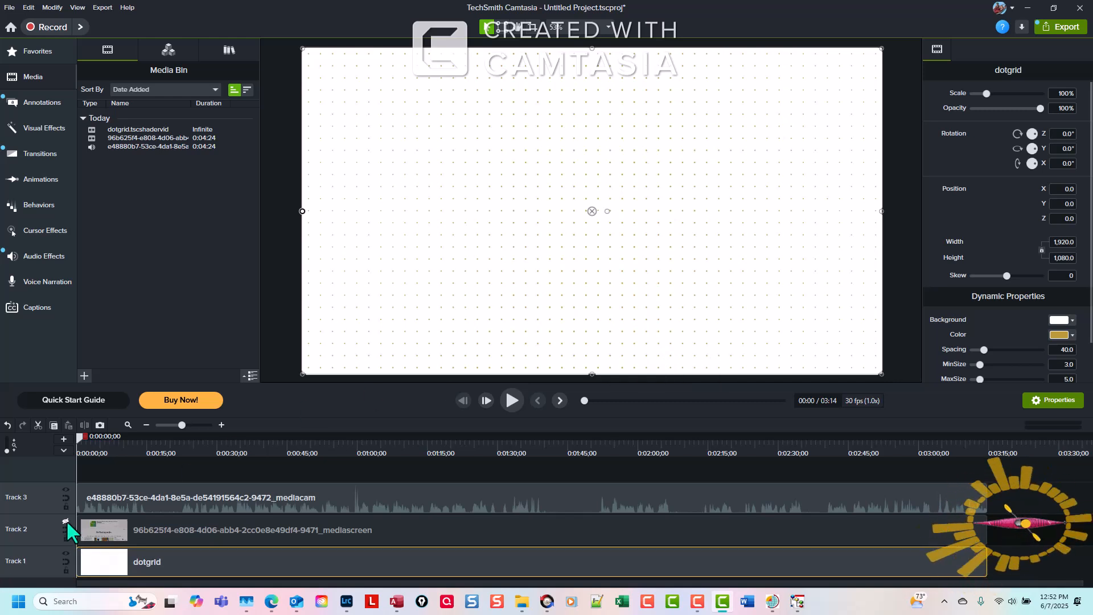
pyautogui.click(285, 565)
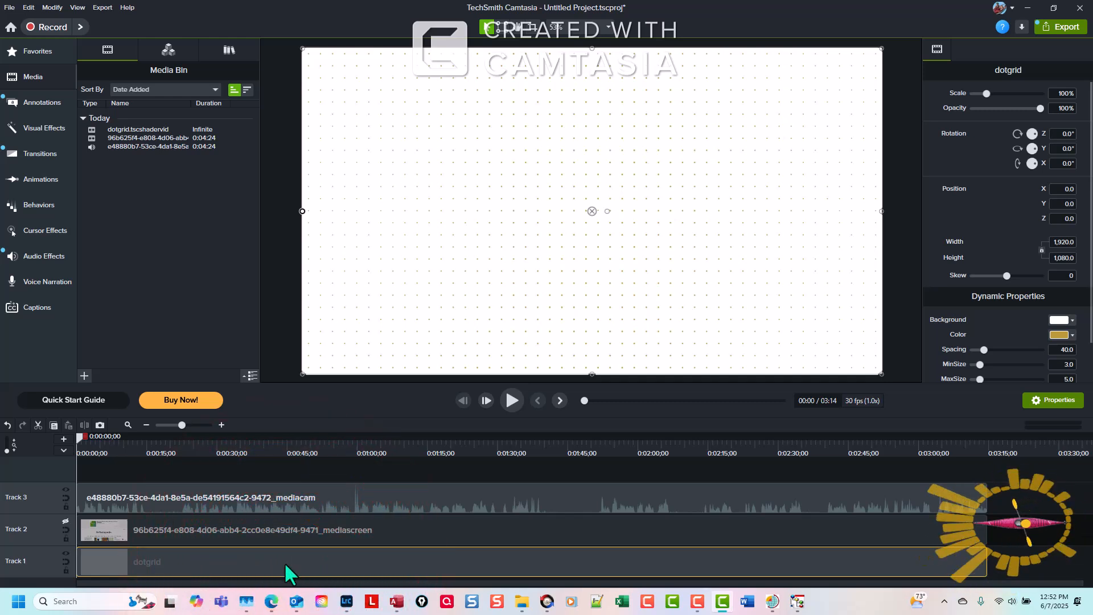
pyautogui.press('Delete')
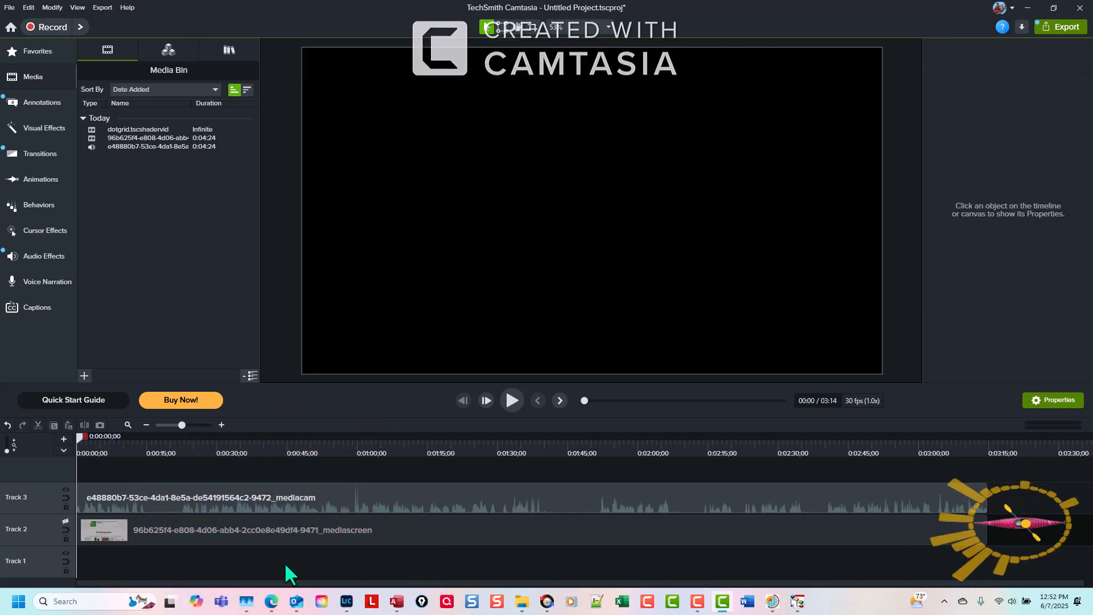
pyautogui.click(65, 521)
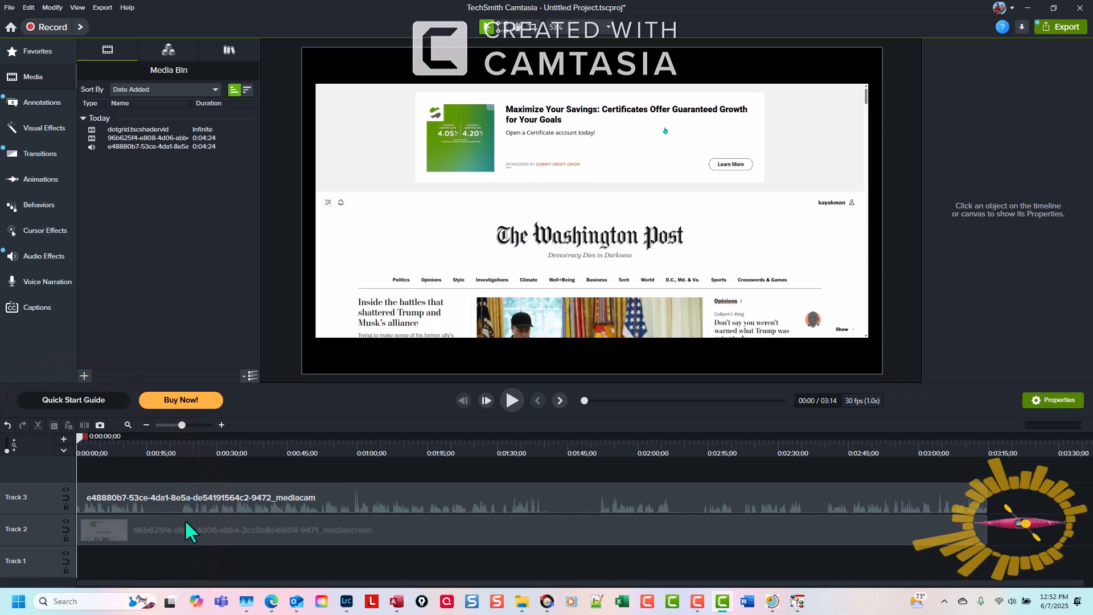
# - Select the mediacam audio clip on Track 3 and widen the Media Bin's Name column to fit the full file names
pyautogui.click(237, 490)
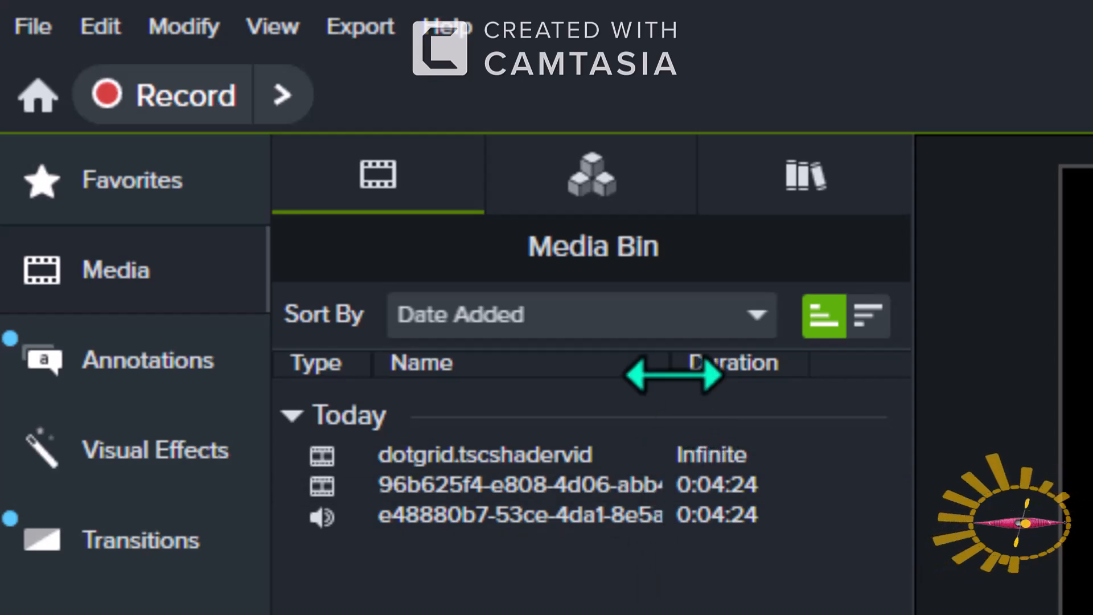
pyautogui.moveTo(670, 367); pyautogui.dragTo(1090, 362)
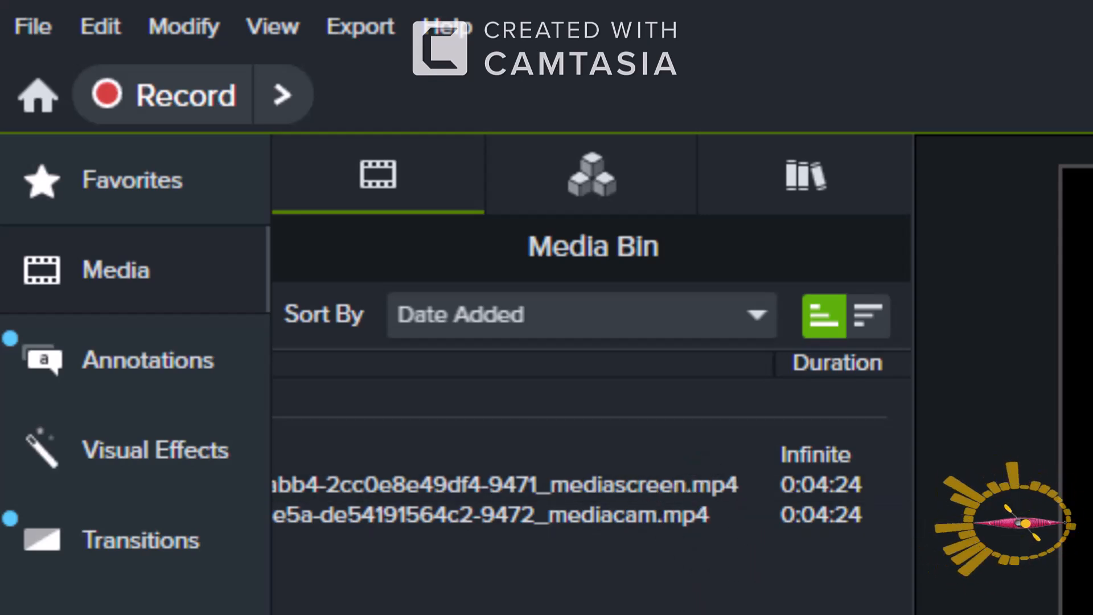
pyautogui.hscroll(-5, 592, 439)
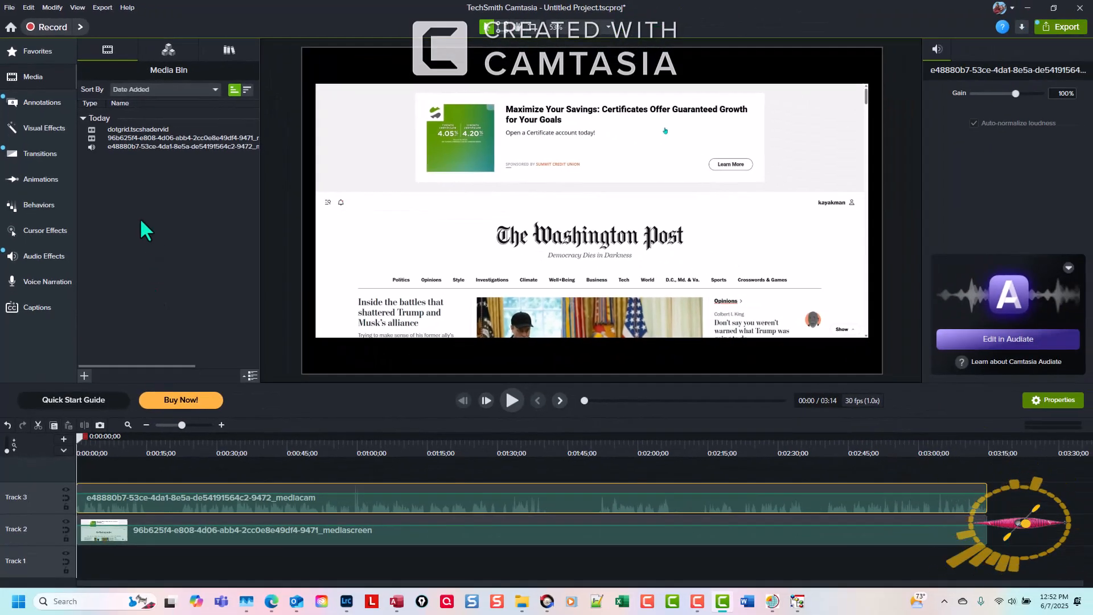
# - Delete the unused media from the Media Bin and deselect the timeline clips
pyautogui.rightClick(146, 223)
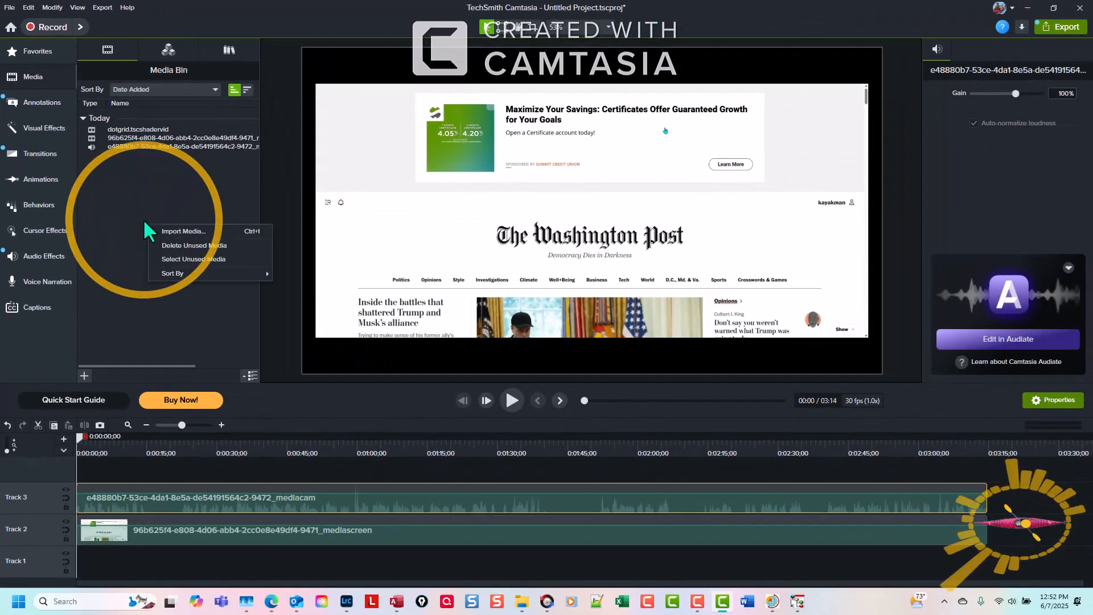
pyautogui.click(186, 245)
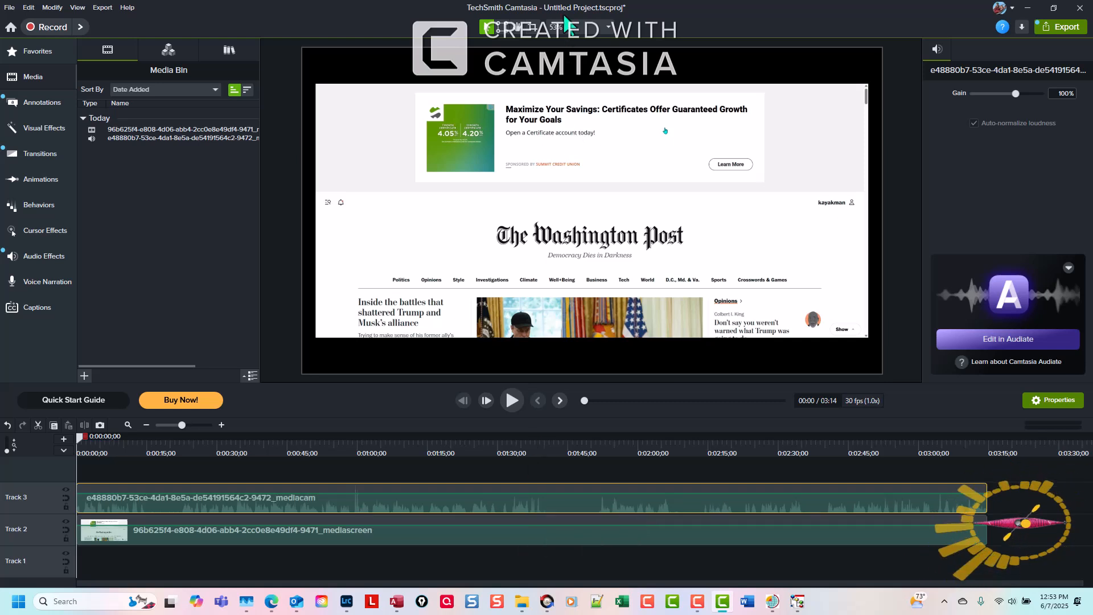
pyautogui.click(766, 562)
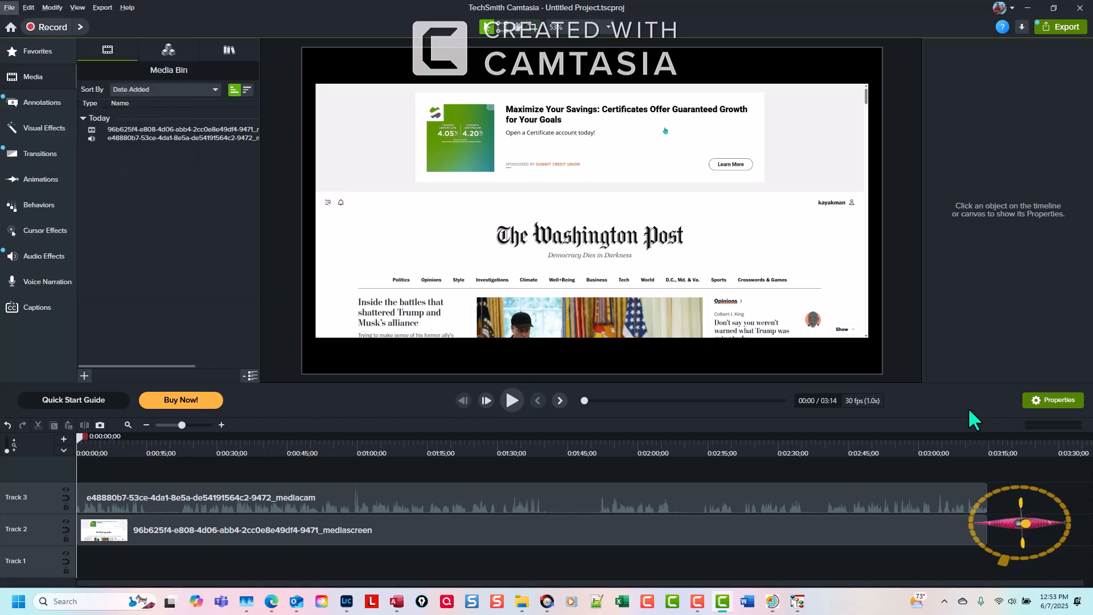
# - Save the project as a standalone Camtasia project named WP in the WORKINGFOLDER NL folder
pyautogui.hotkey('ctrl', 's')
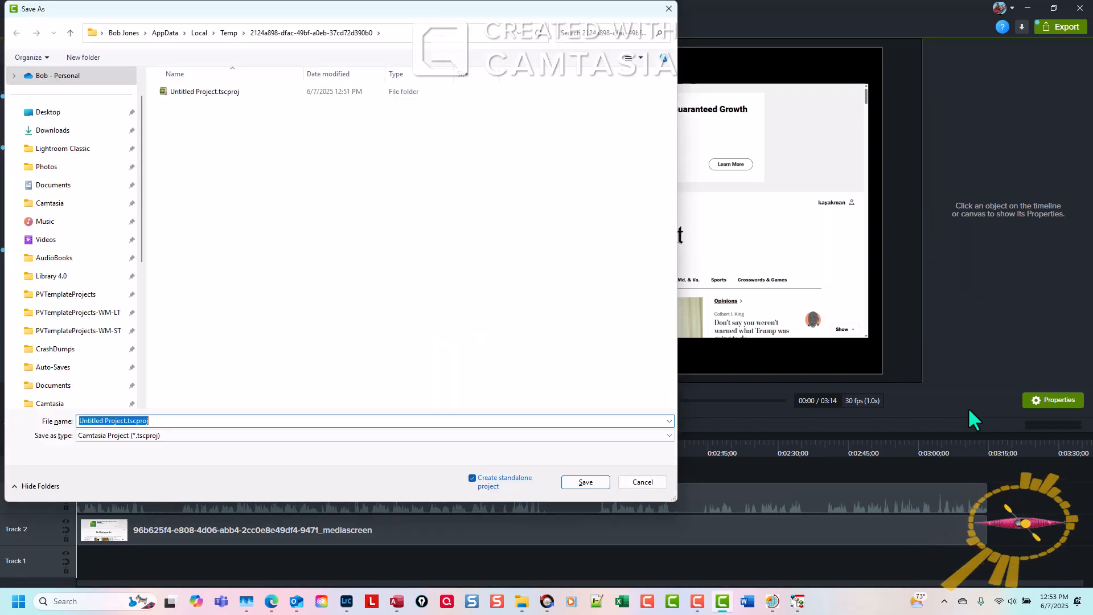
pyautogui.write('WP')
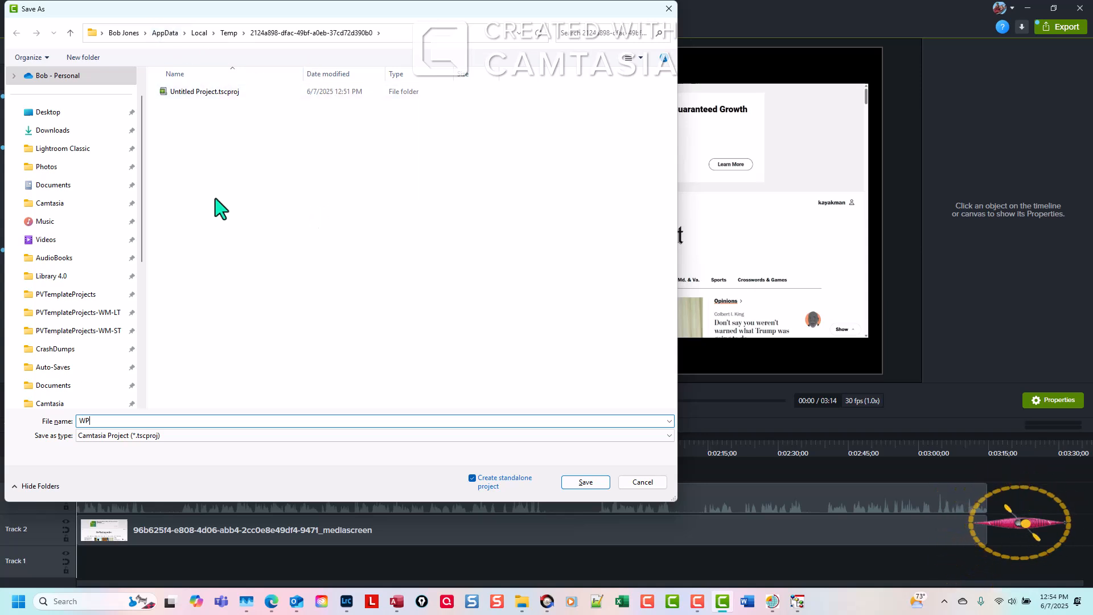
pyautogui.moveTo(141, 237); pyautogui.dragTo(142, 306)
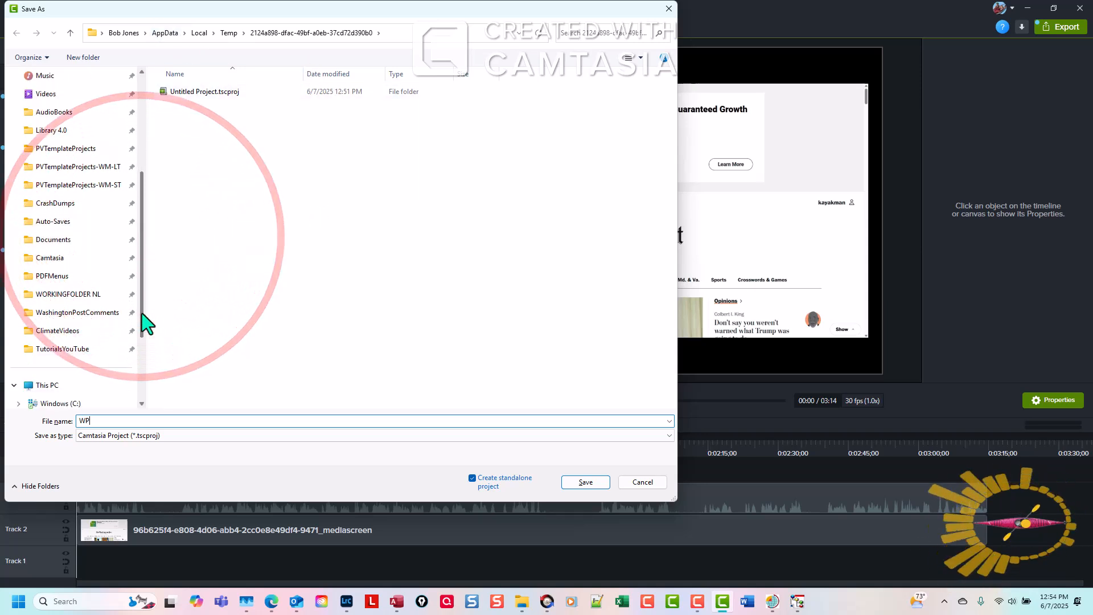
pyautogui.click(81, 310)
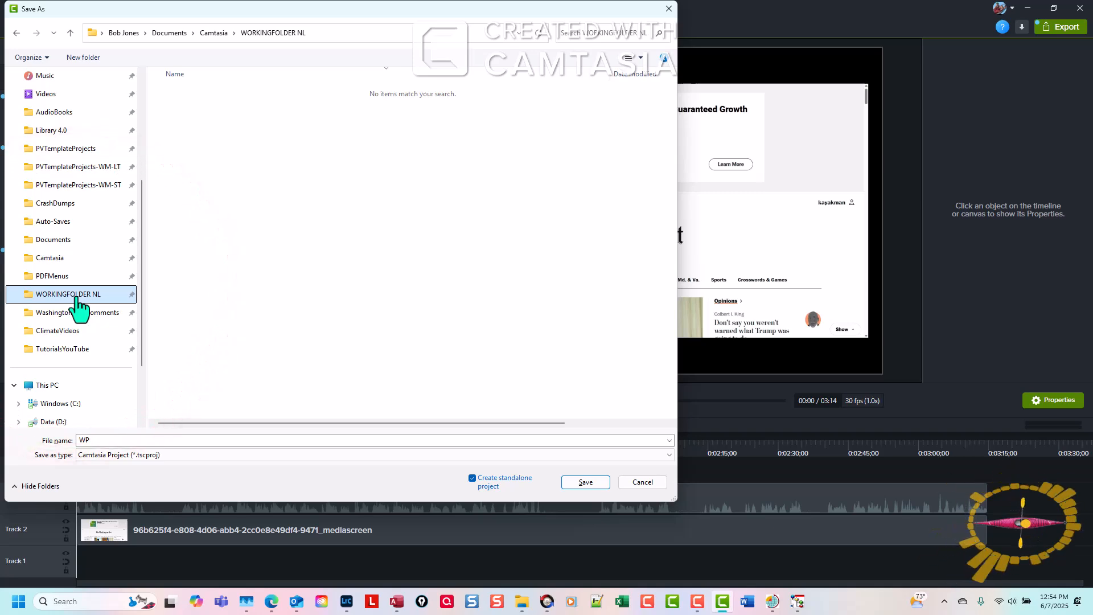
pyautogui.click(593, 484)
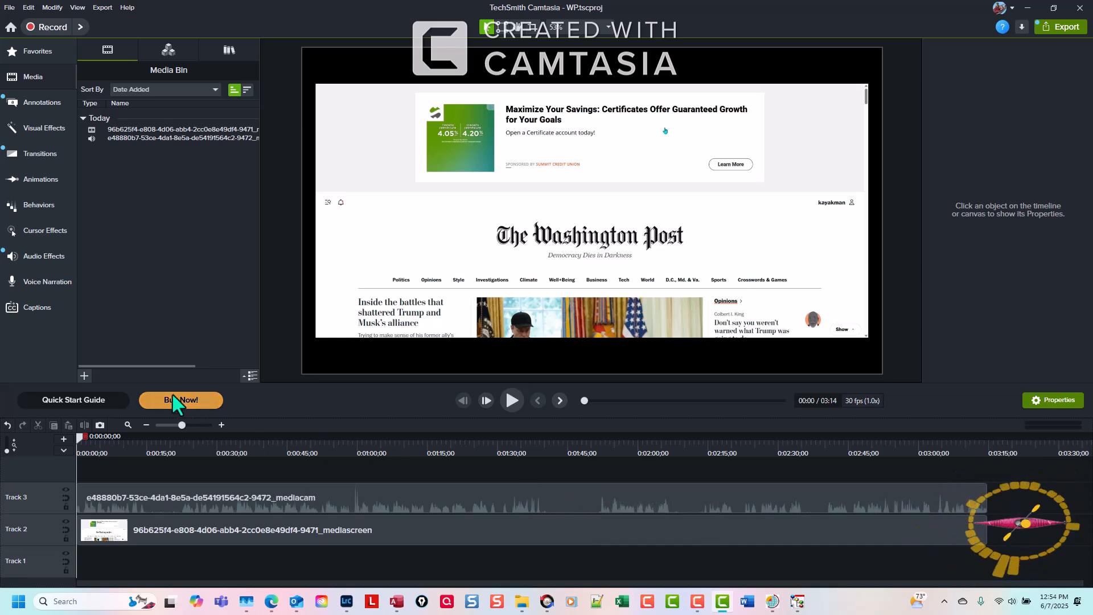
# - Switch back to Camtasia online in the browser and close the export dialog
pyautogui.click(272, 603)
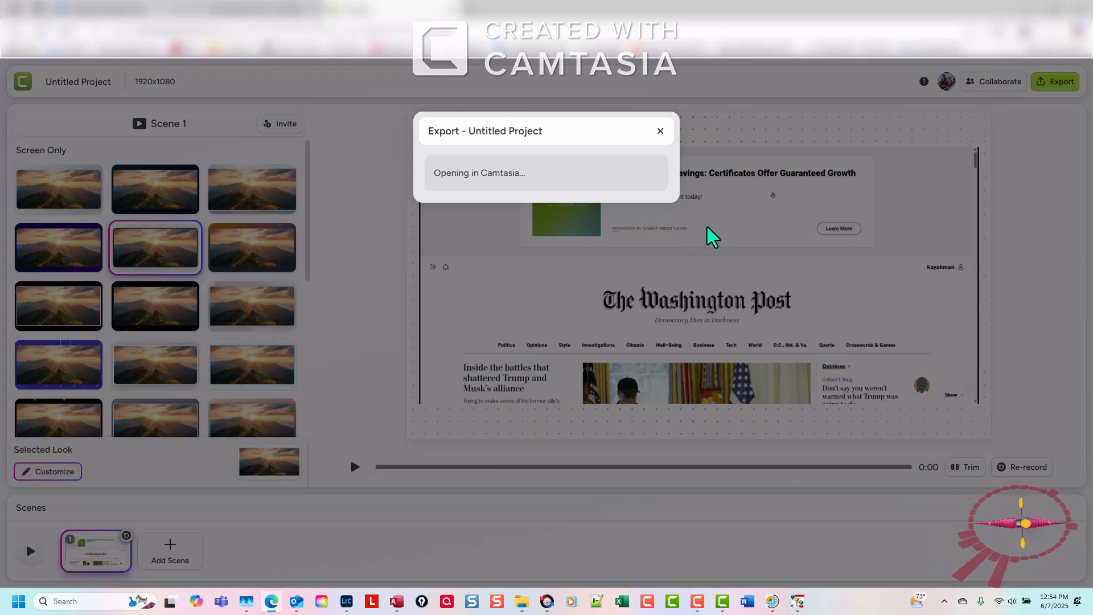
pyautogui.click(660, 130)
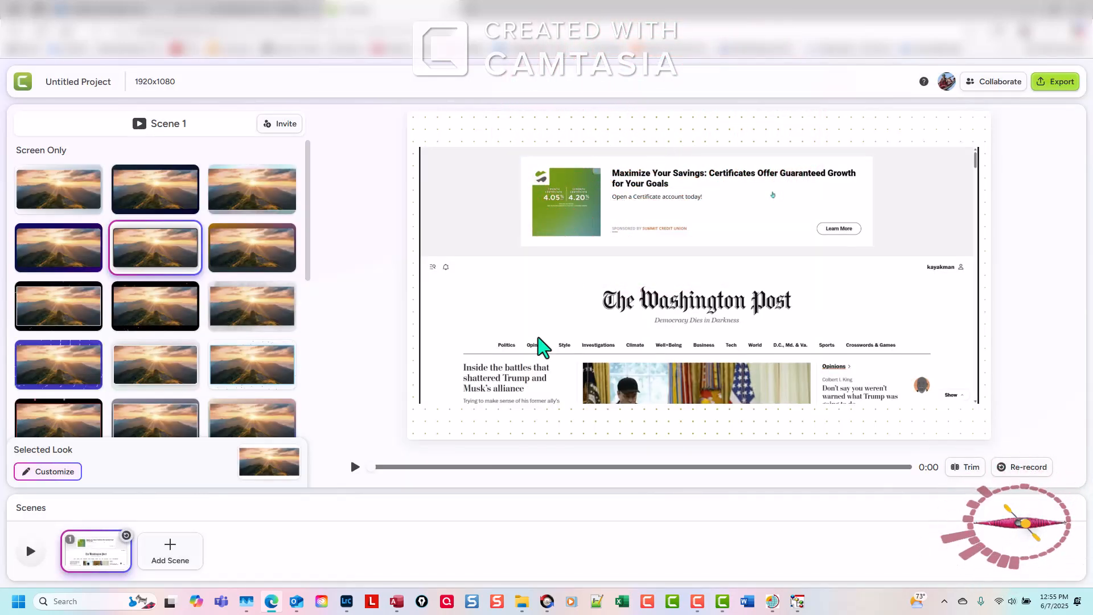
# - Rename the online project WP and leave its editor for the previous Camtasia page
pyautogui.click(103, 82)
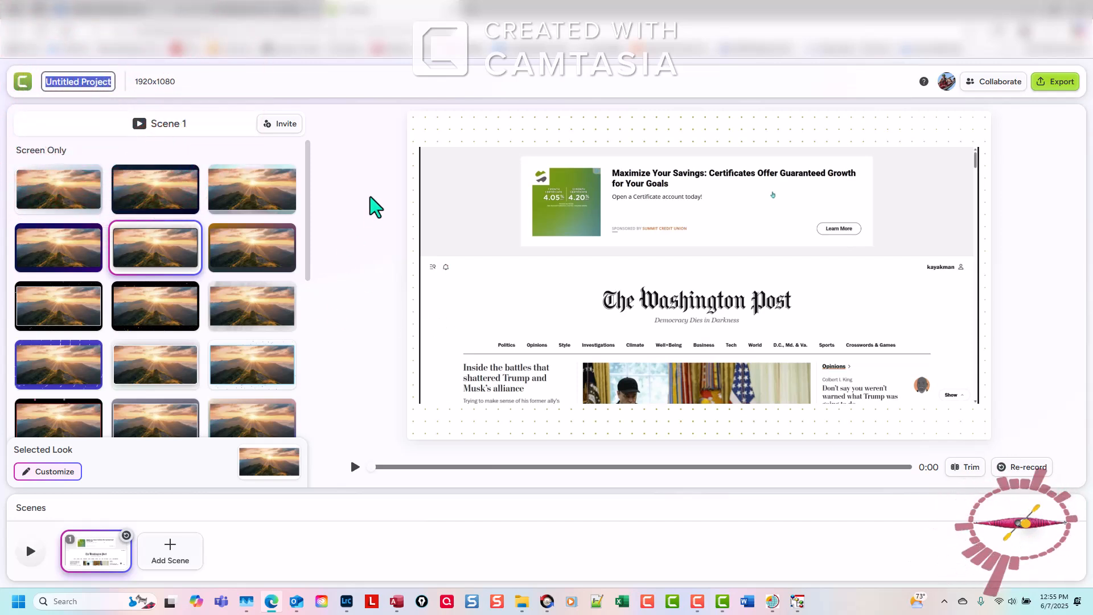
pyautogui.write('W')
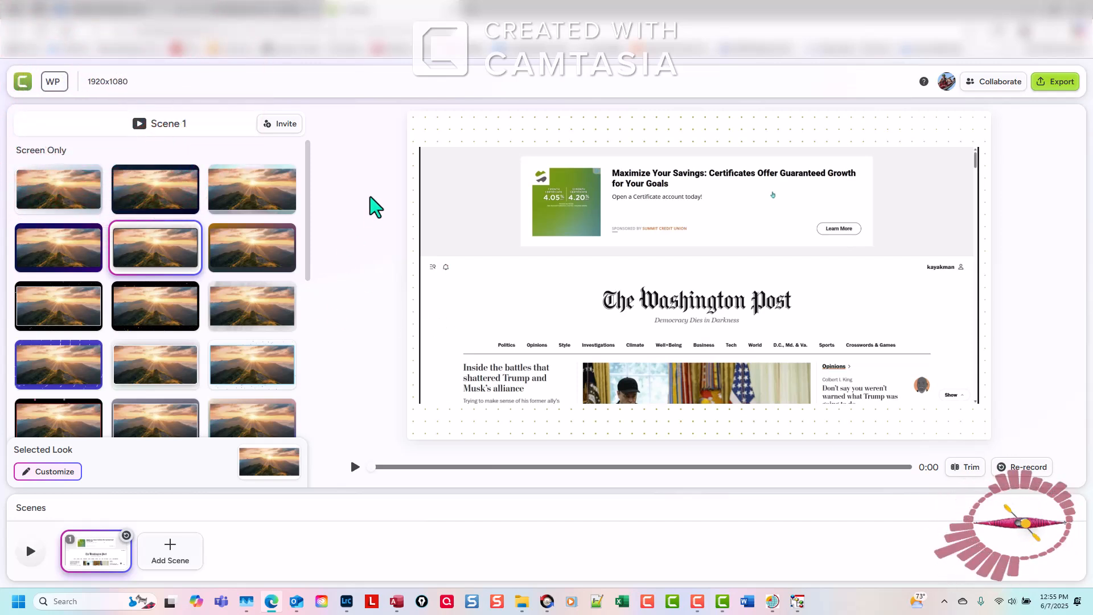
pyautogui.write('P')
pyautogui.press('Tab')
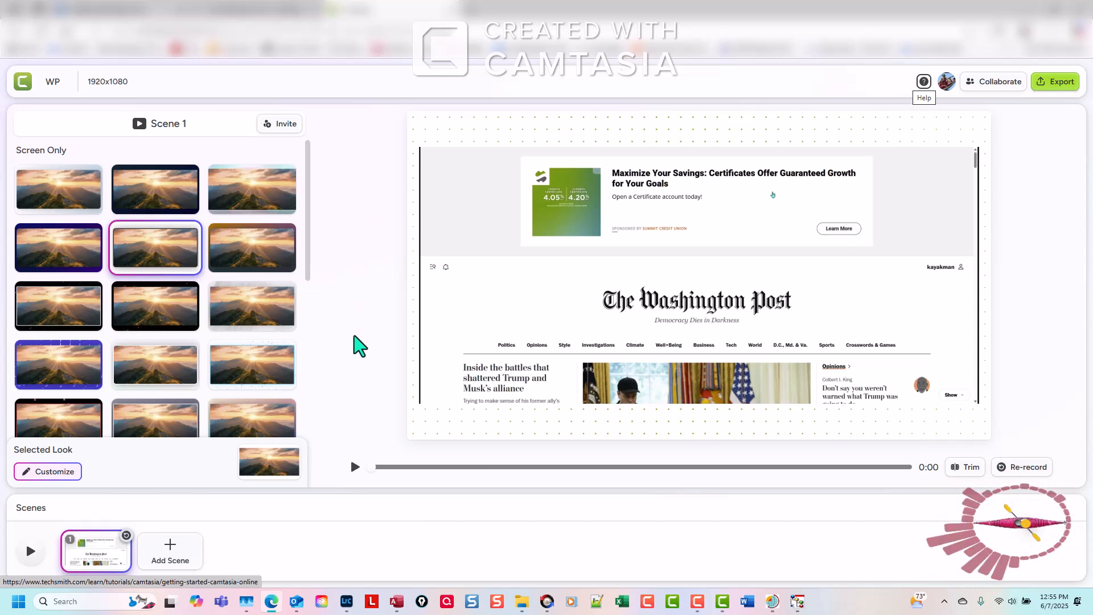
pyautogui.click(16, 30)
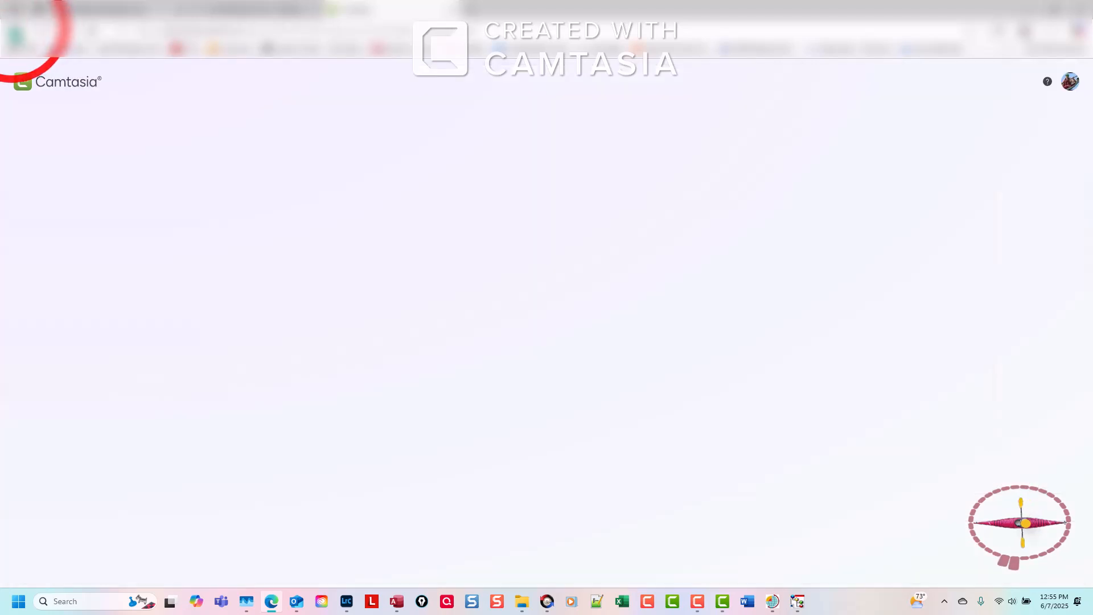